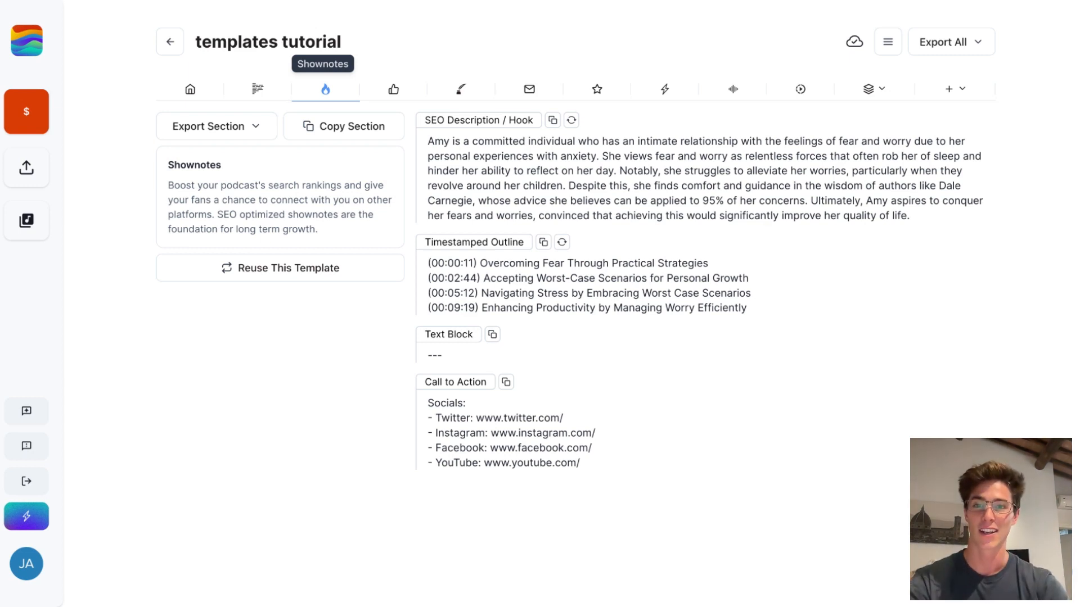
- Review the Timestamped Outline, Text Block and Call to Action blocks of the default Shownotes template
click(522, 176)
click(494, 289)
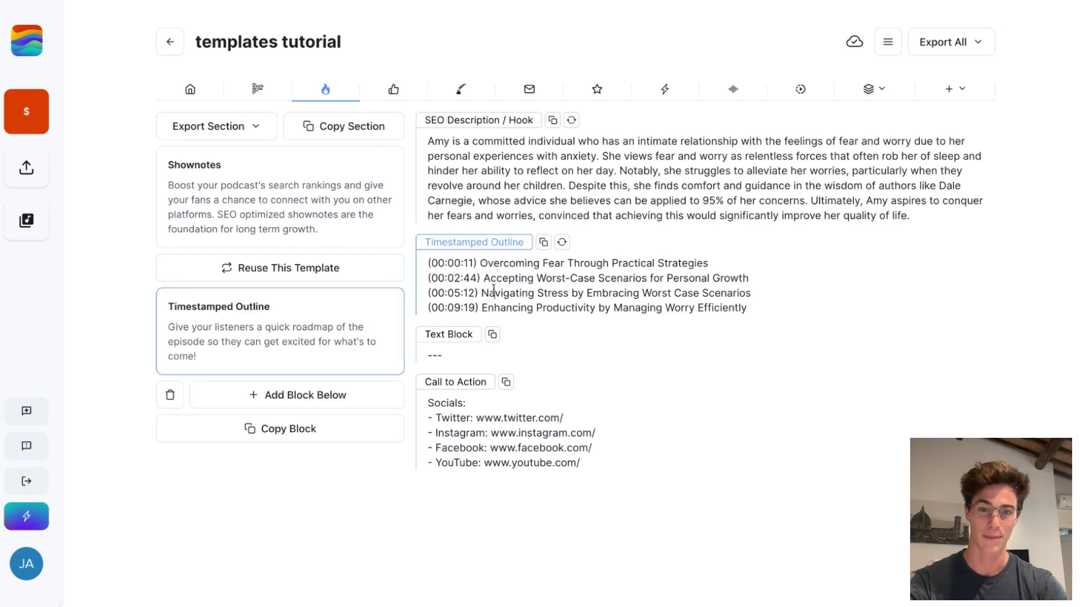
click(436, 355)
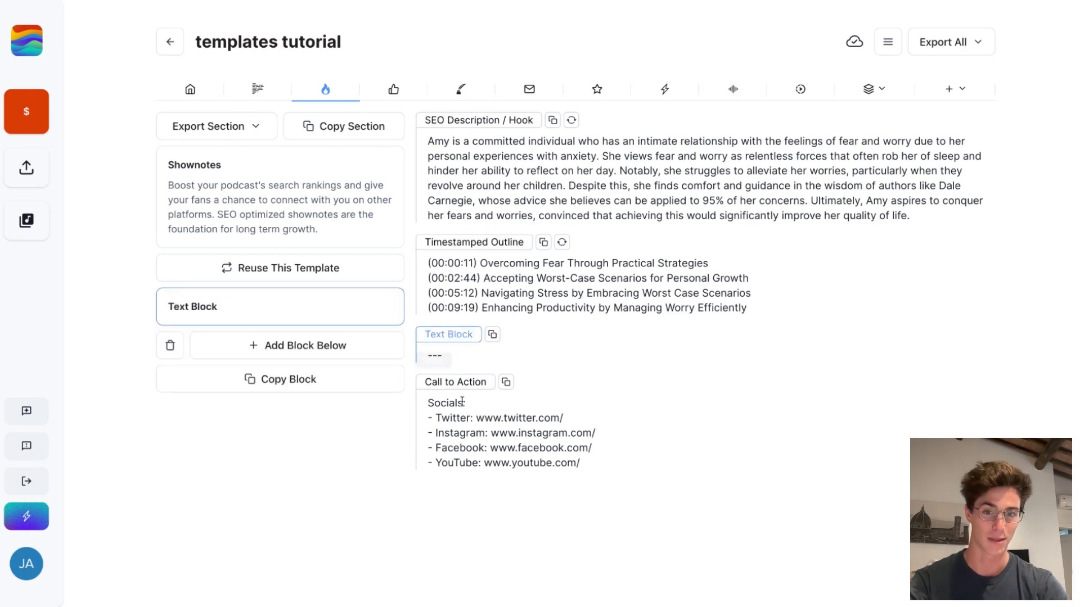
click(464, 416)
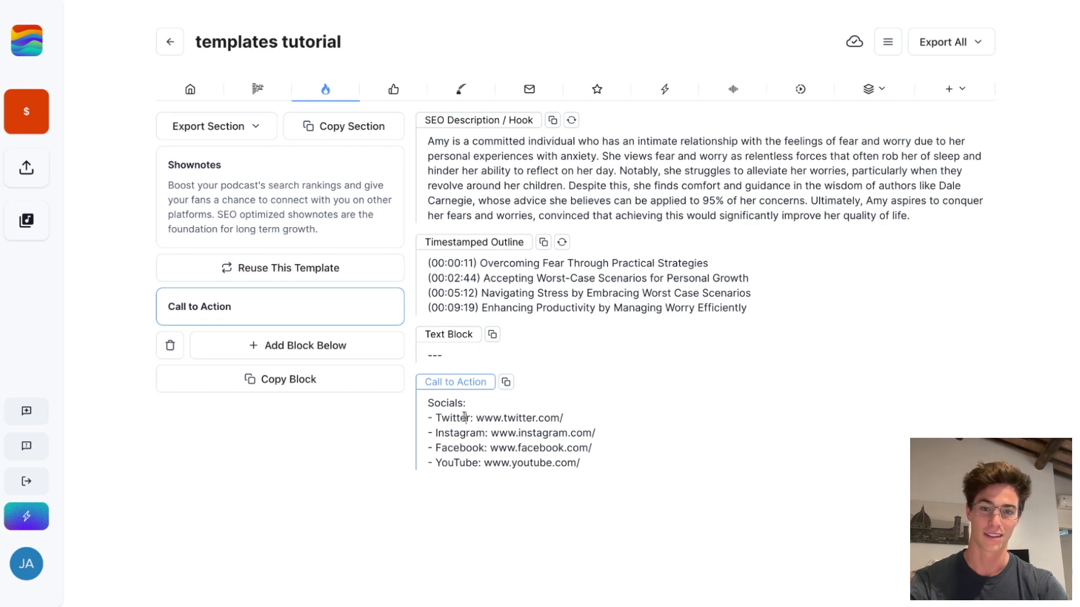
click(569, 417)
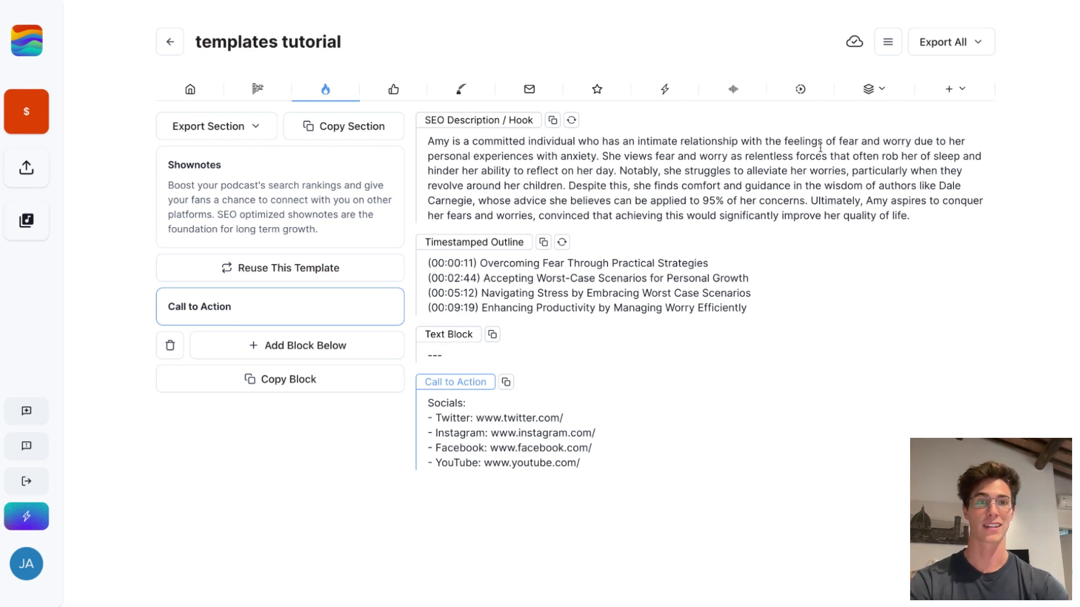
- Open the Custom Shownotes template and examine its blocks from Quotes through Key Takeaways to Call to Action
click(871, 97)
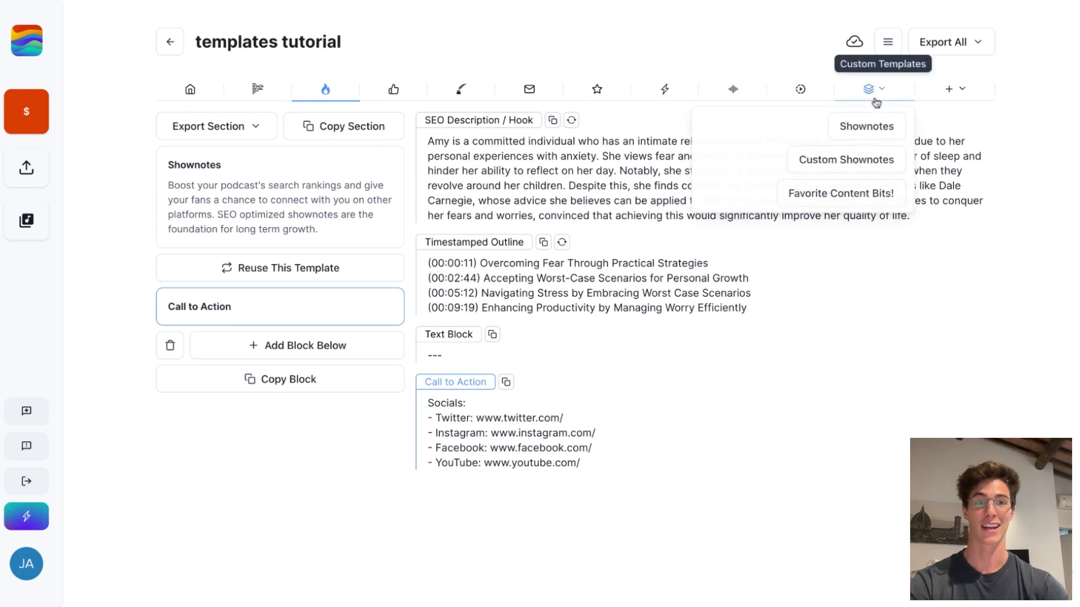
click(870, 167)
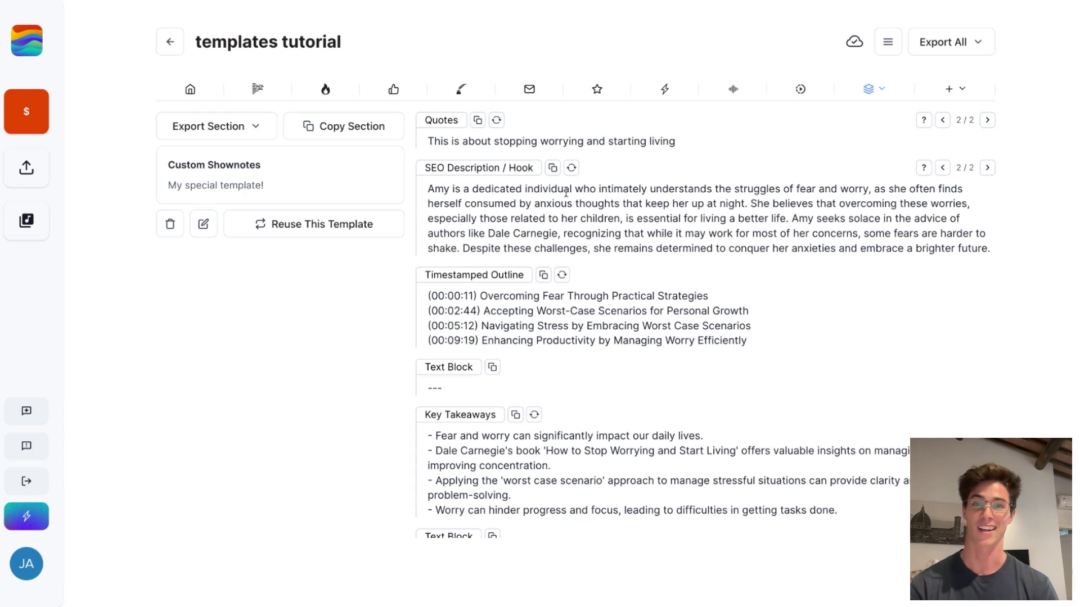
click(506, 141)
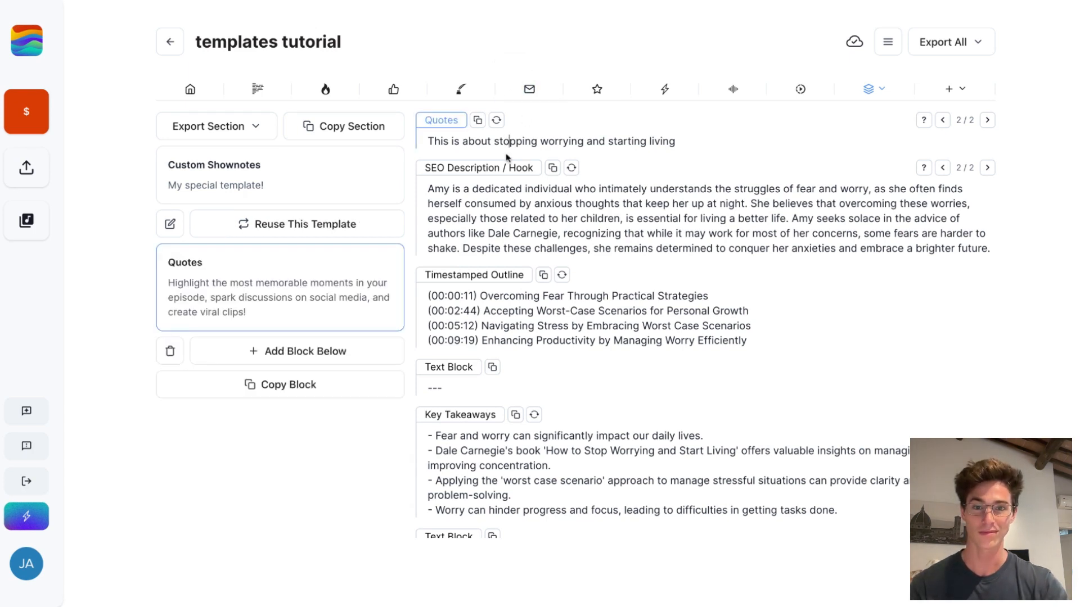
click(500, 205)
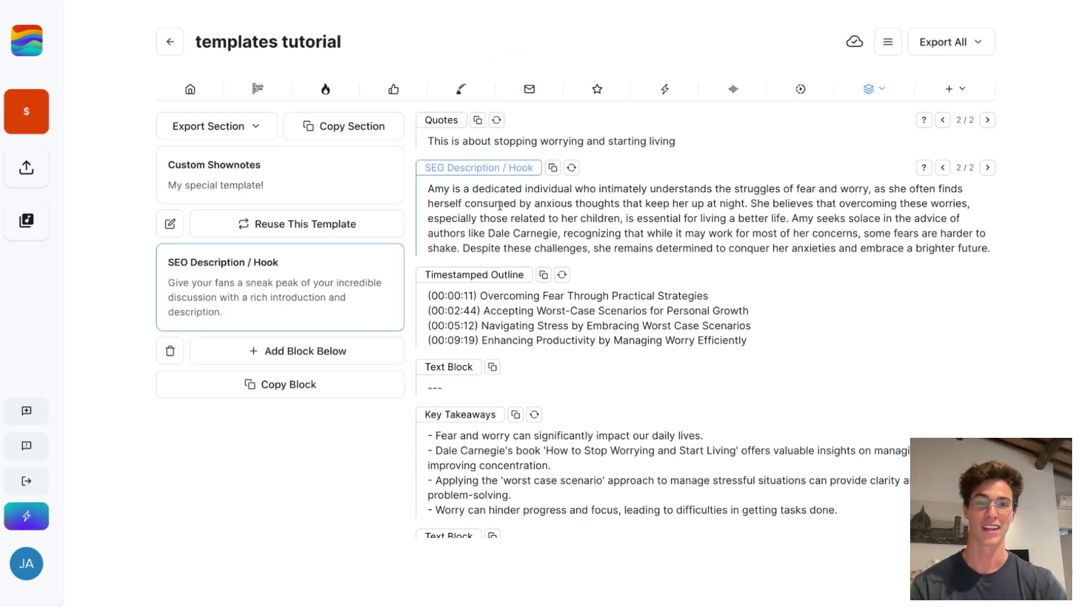
click(475, 314)
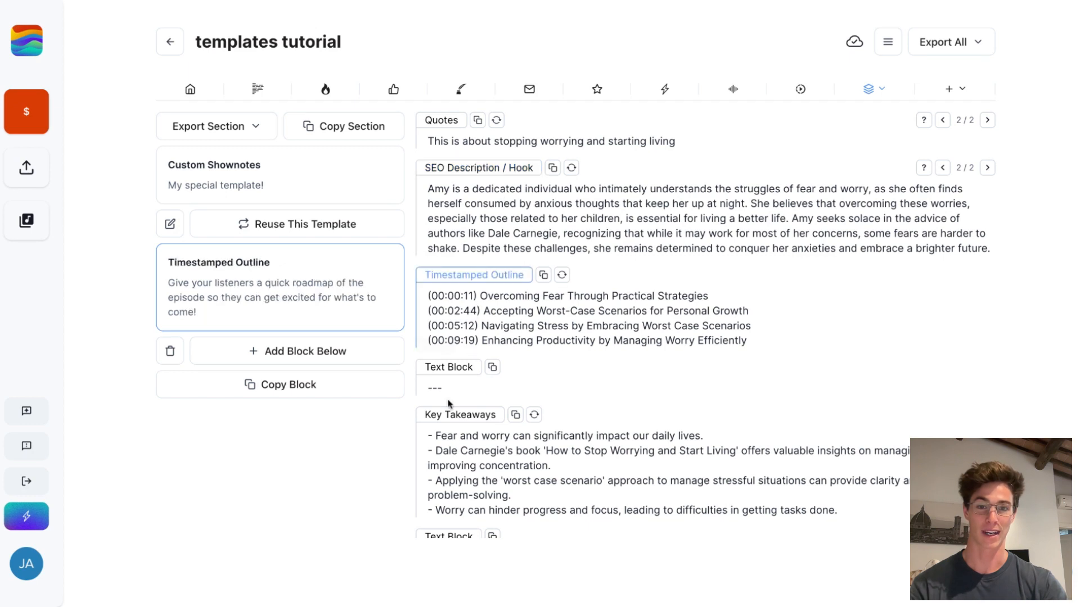
click(433, 390)
scroll(495, 388, down, 3)
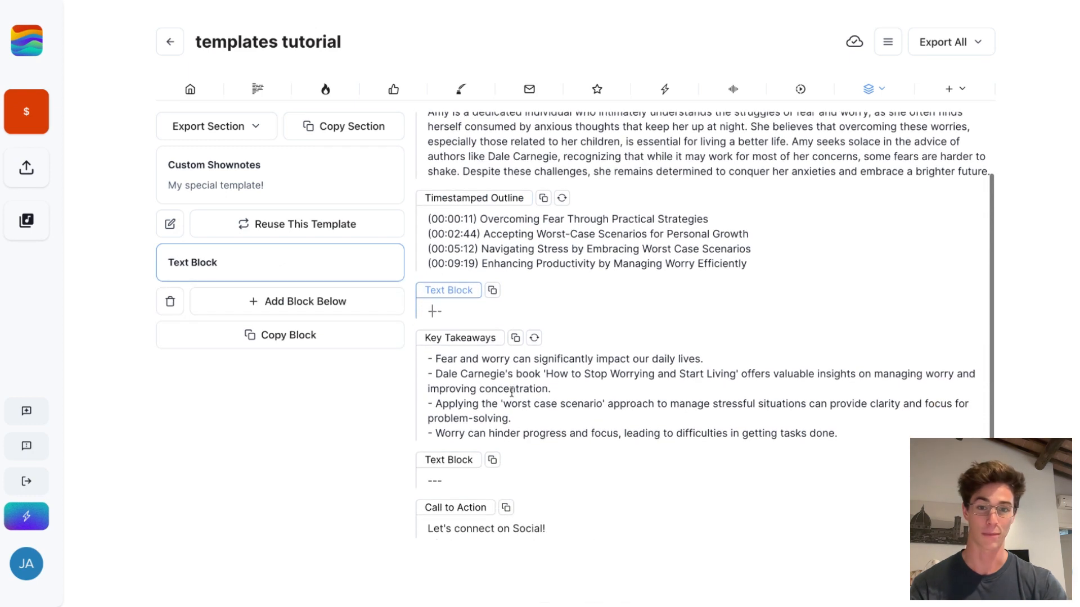
click(480, 378)
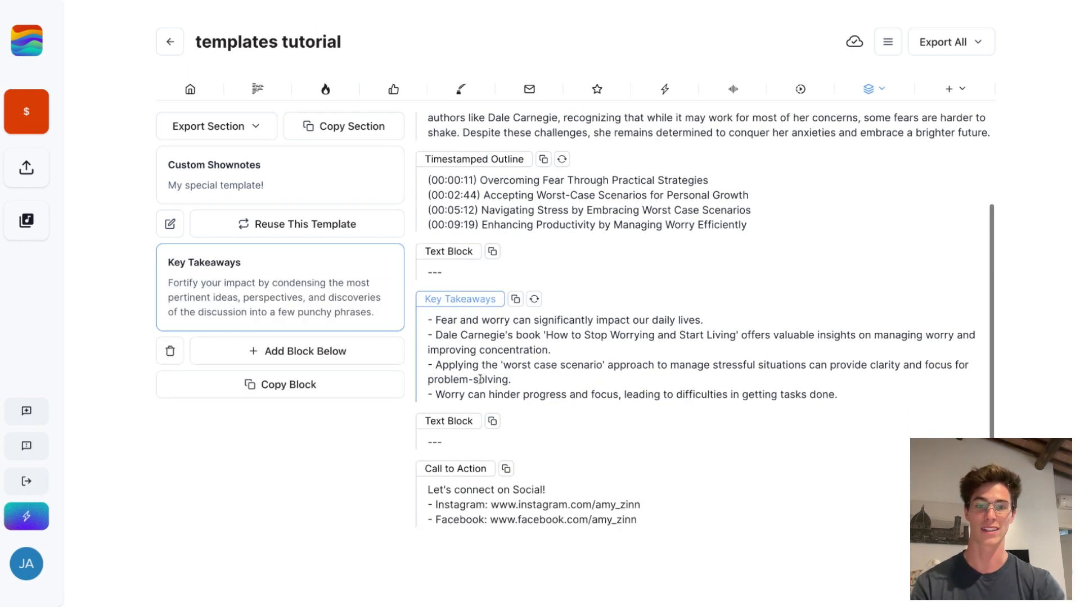
click(487, 497)
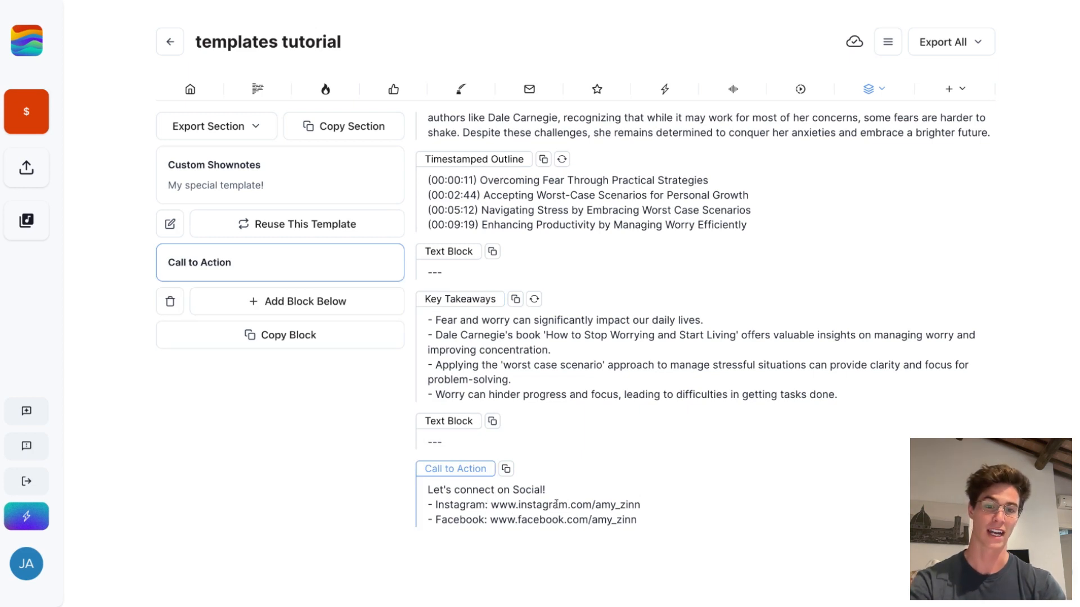
click(619, 505)
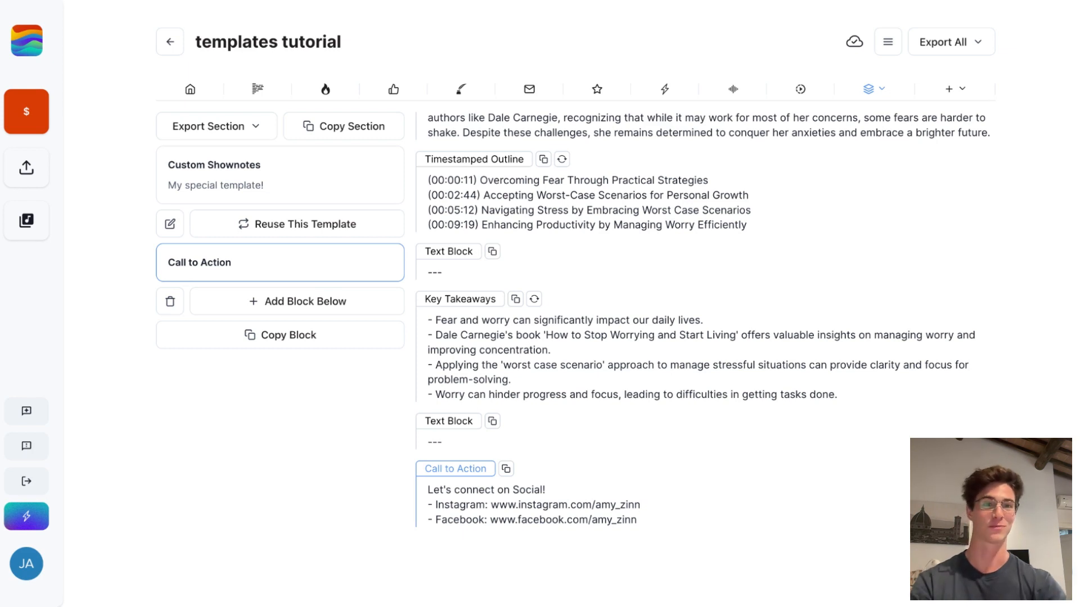
click(865, 97)
click(956, 91)
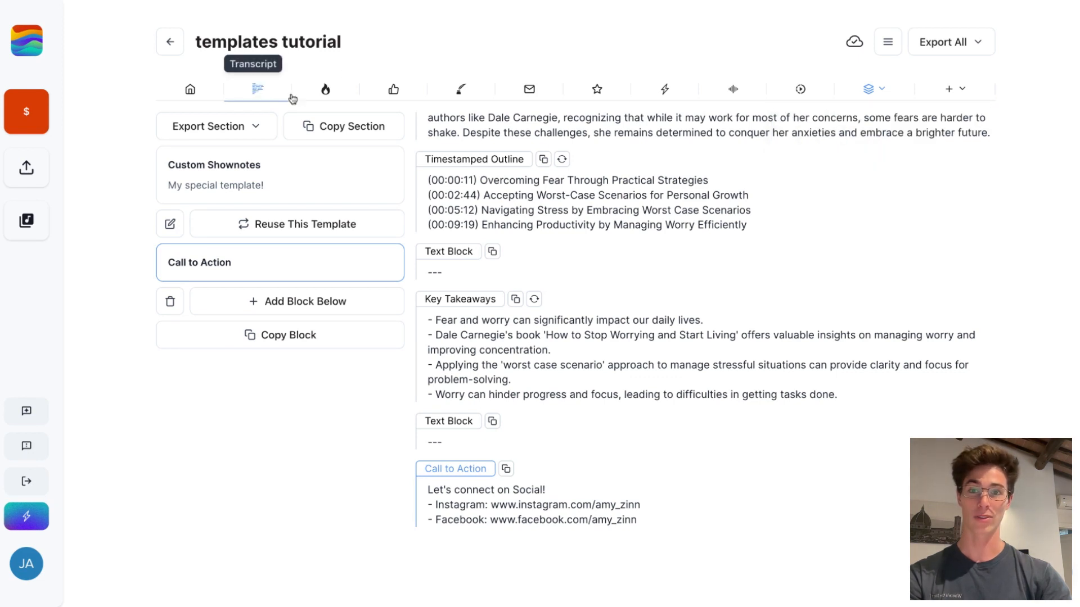
- Reuse the default Shownotes template as a new template named "Custom Shownotes PT2"
click(325, 93)
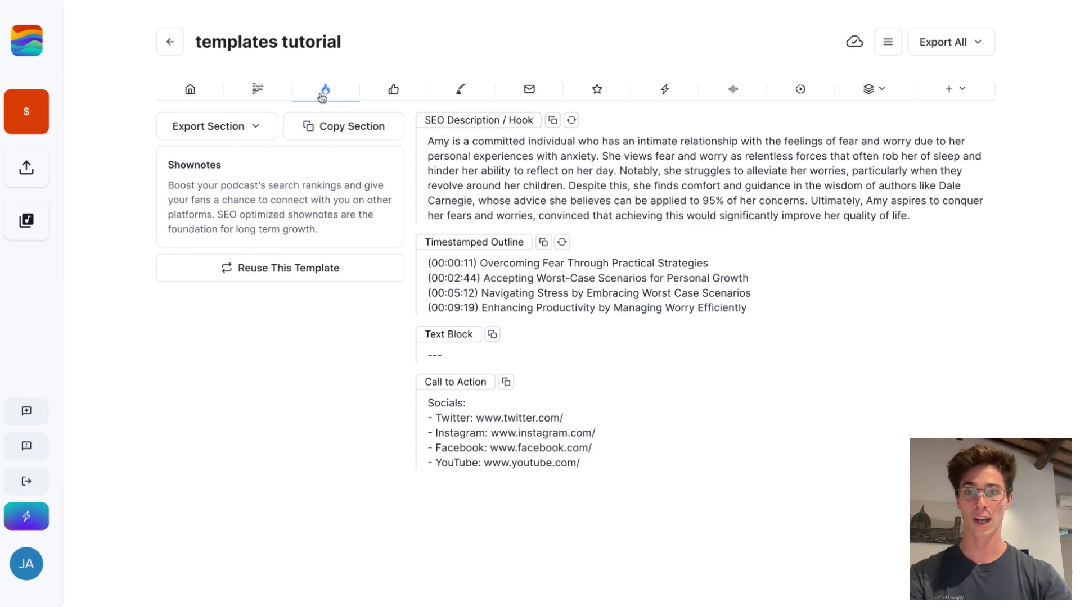
click(304, 279)
click(346, 203)
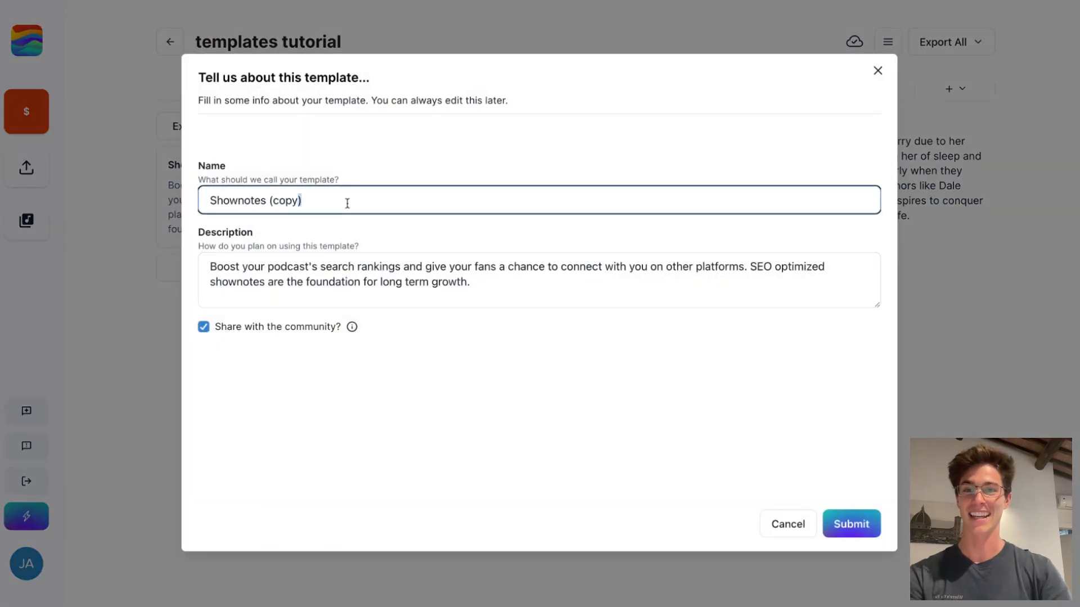
key(shift+Left)
key(shift+Left)
key(shift+Left)
key(shift+Left)
key(shift+Left)
key(shift+Left)
key(shift+Left)
key(BackSpace)
key(Home)
text(C)
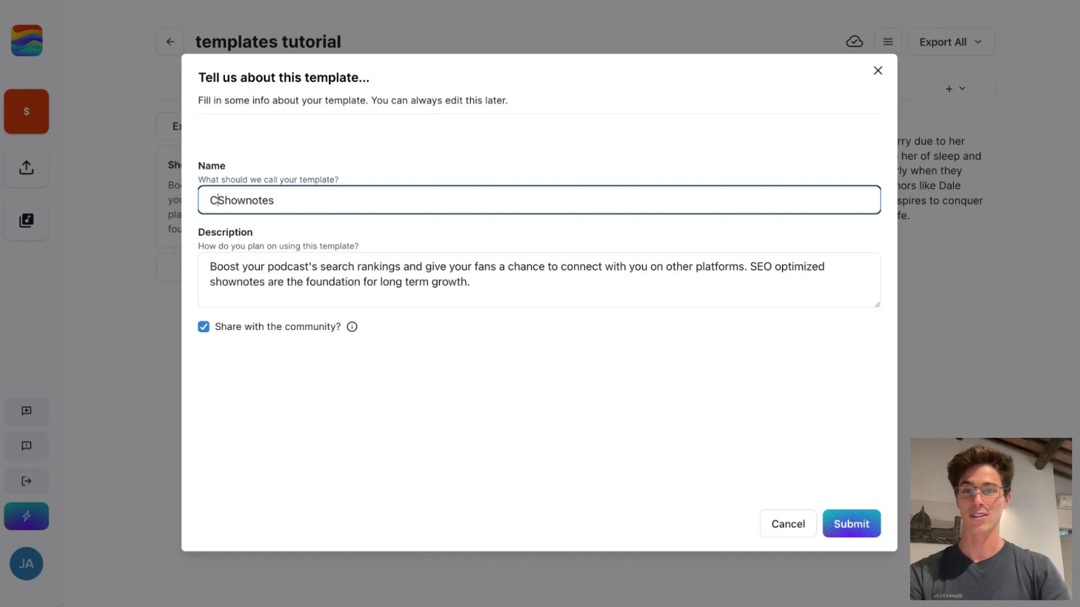
text(ustom)
key(shift+End)
key(BackSpace)
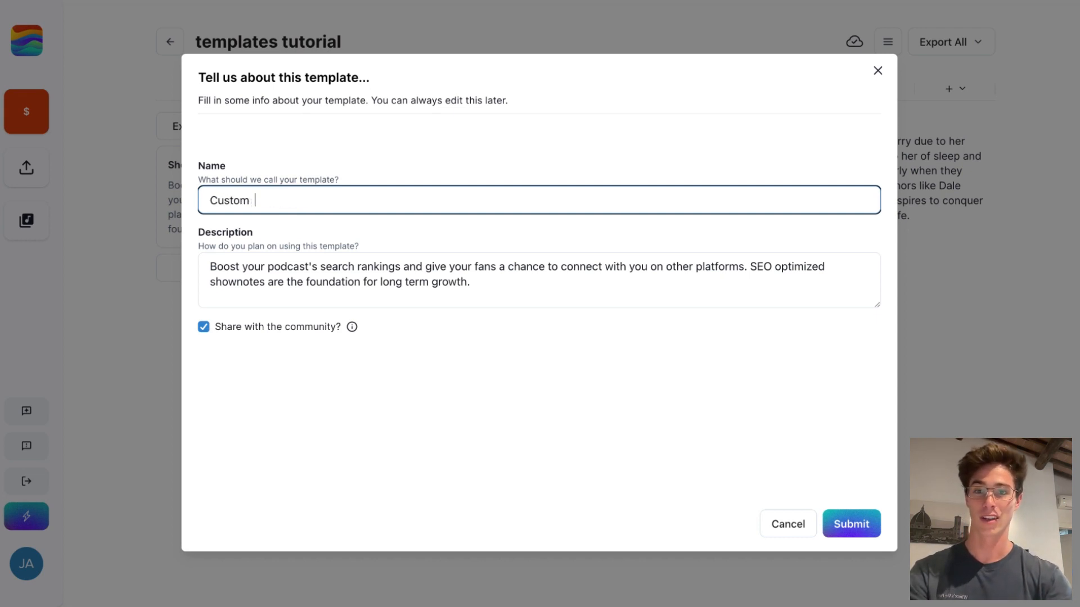
text(Shownote)
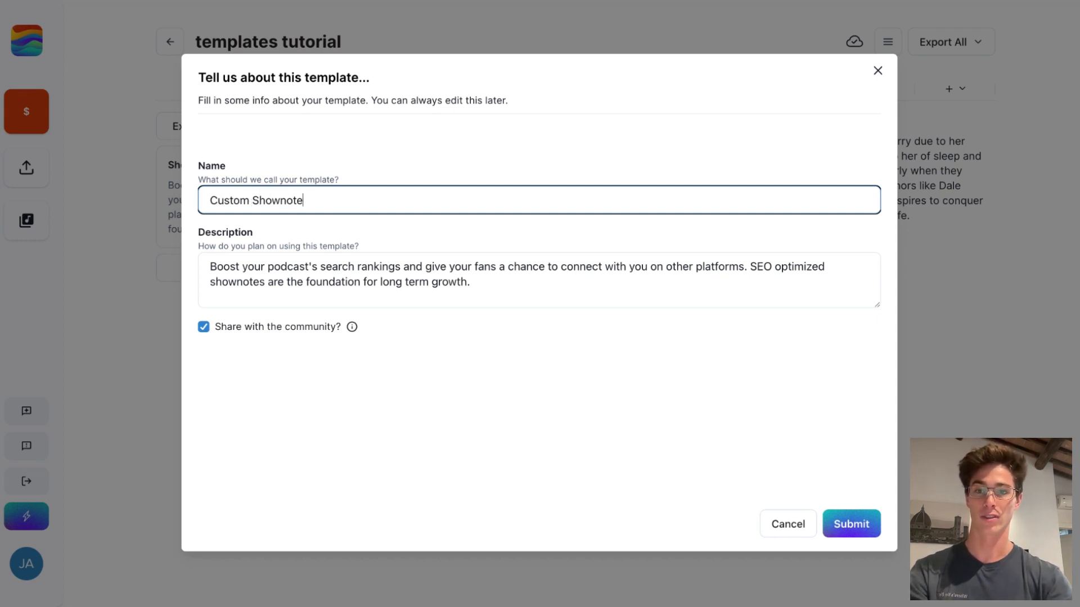
text(s PT2)
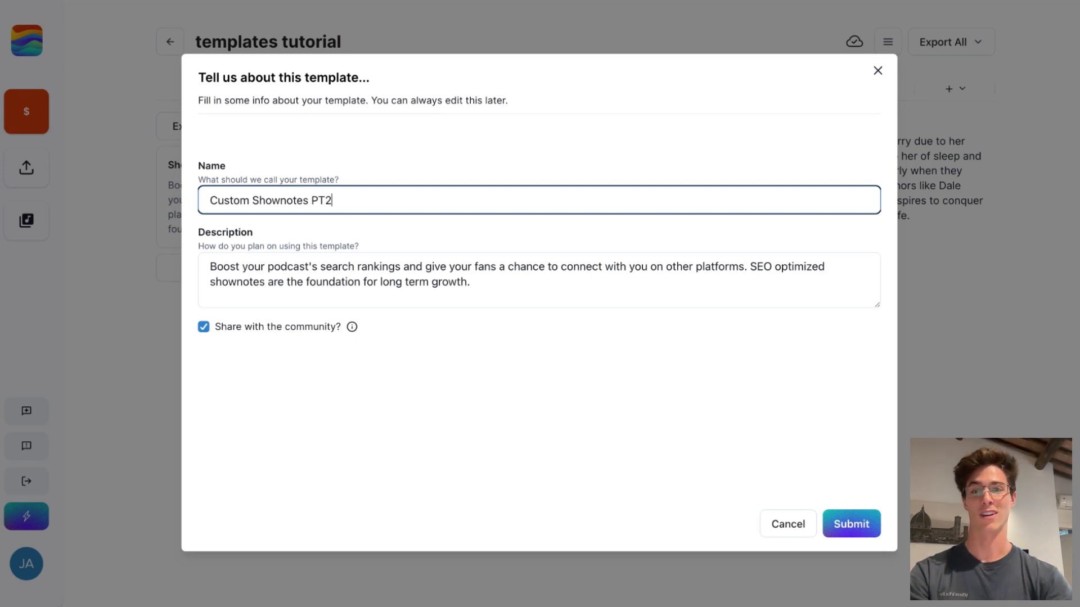
- Replace the new template's description with "..." and submit the template
click(366, 275)
key(ctrl+a)
key(BackSpace)
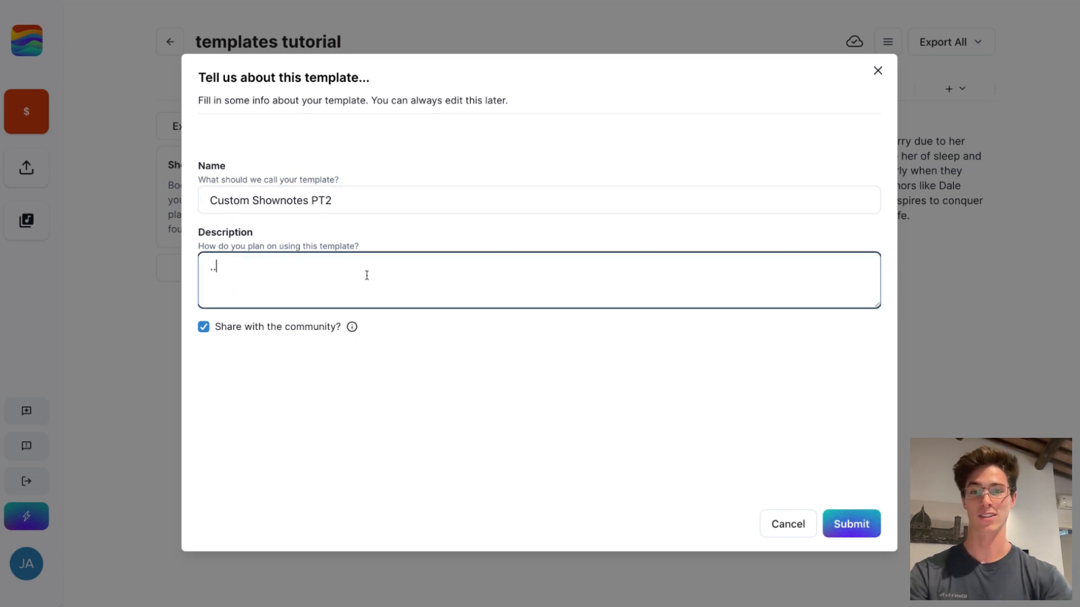
click(870, 534)
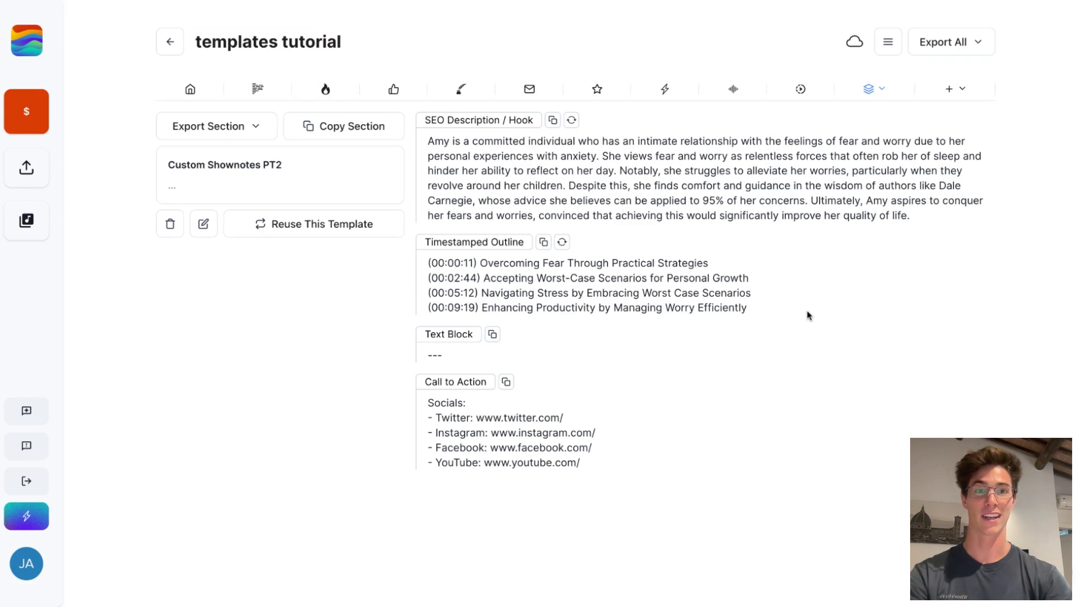
- In Custom Shownotes PT2, add a Quotes AI block below the SEO Description / Hook block
click(867, 90)
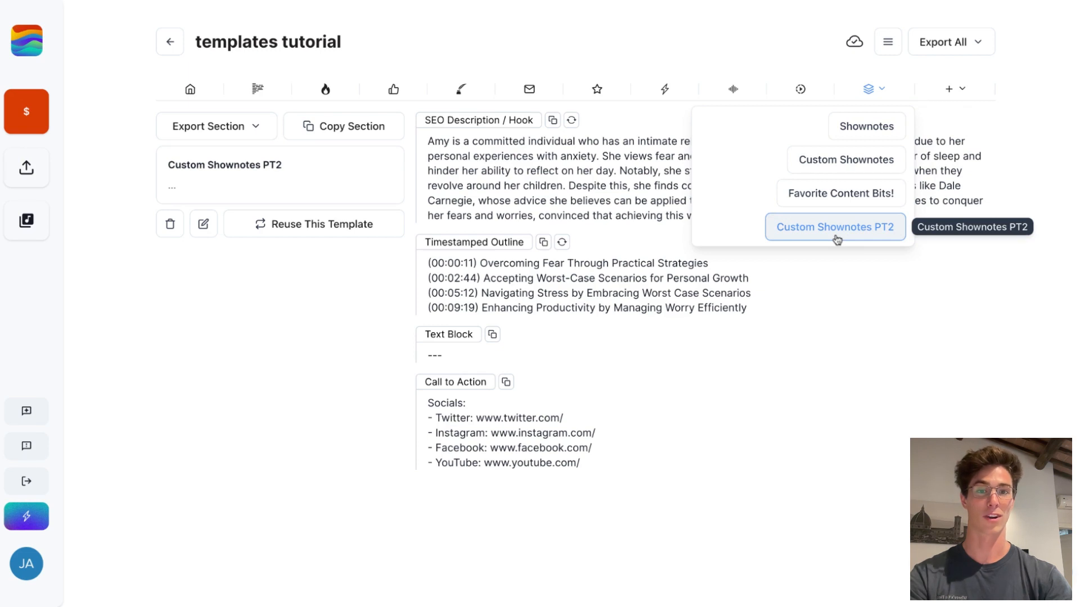
click(827, 264)
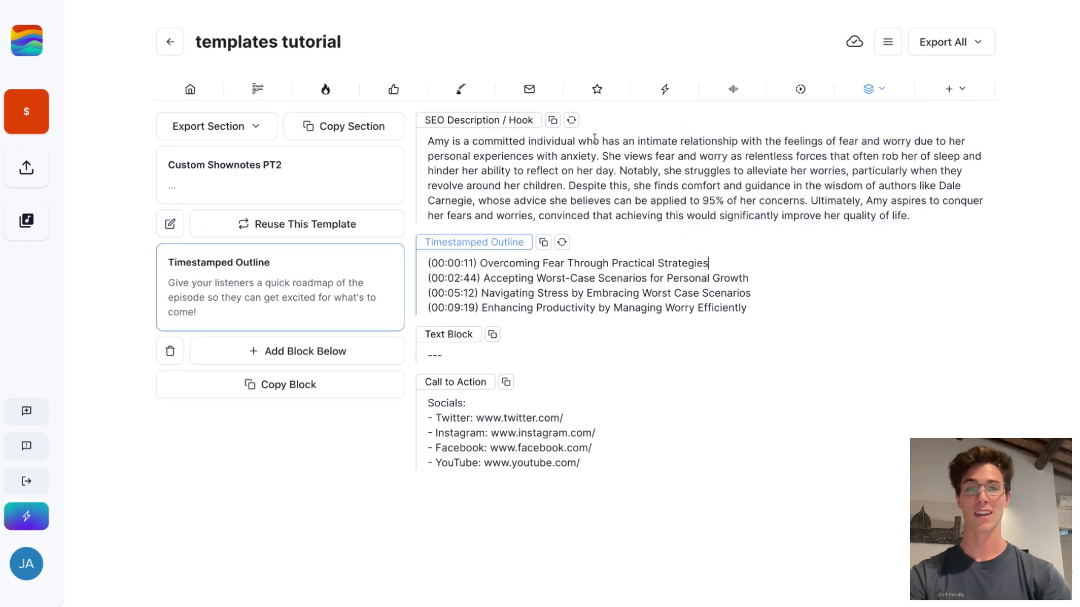
click(496, 131)
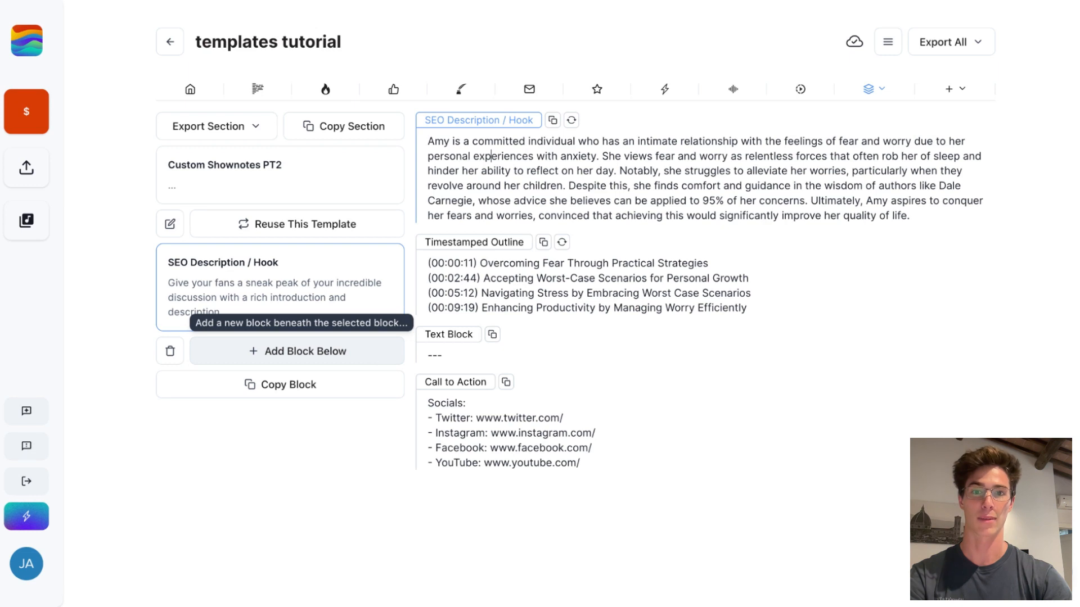
click(388, 350)
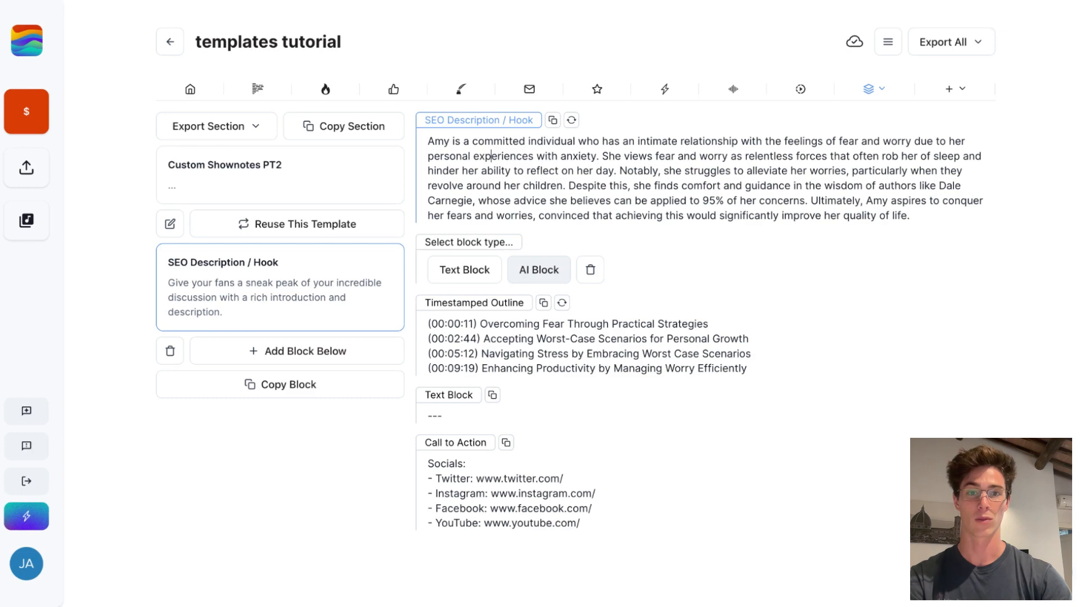
click(538, 270)
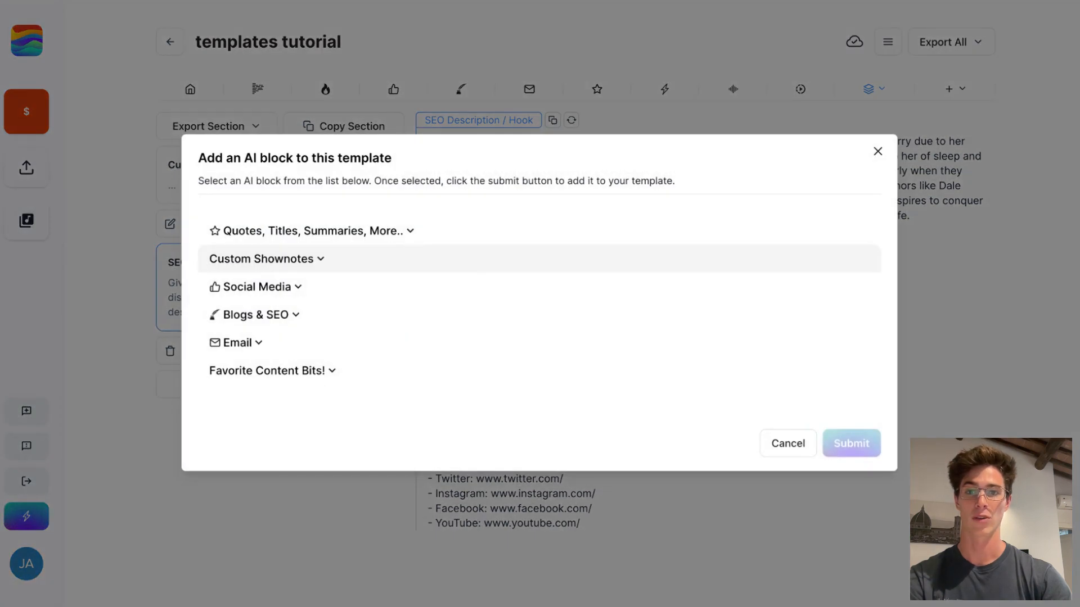
click(532, 239)
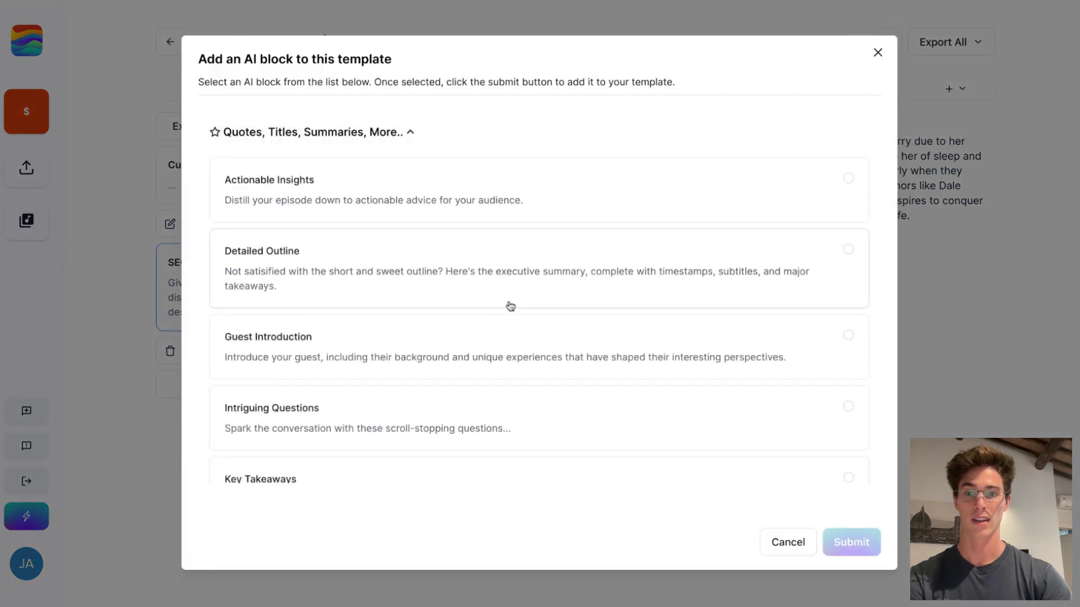
scroll(509, 306, down, 4)
click(466, 395)
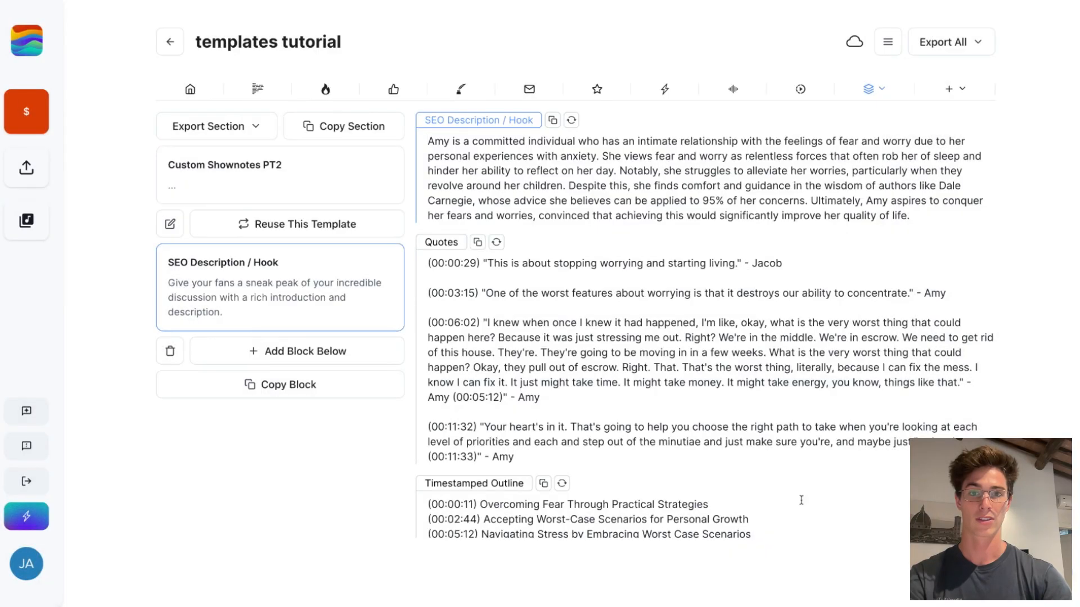
- Move the Quotes block above the SEO Description / Hook block
click(531, 306)
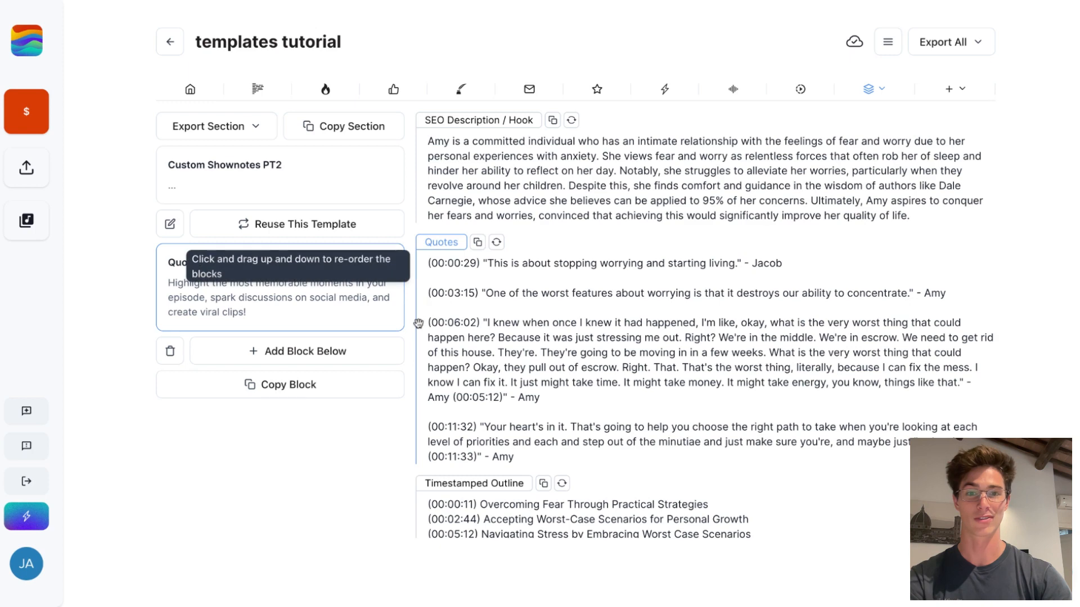
mouse_move(417, 320)
mouse_down()
mouse_move(416, 288)
mouse_move(461, 282)
mouse_move(437, 318)
mouse_move(422, 306)
mouse_move(419, 317)
mouse_move(415, 304)
mouse_up()
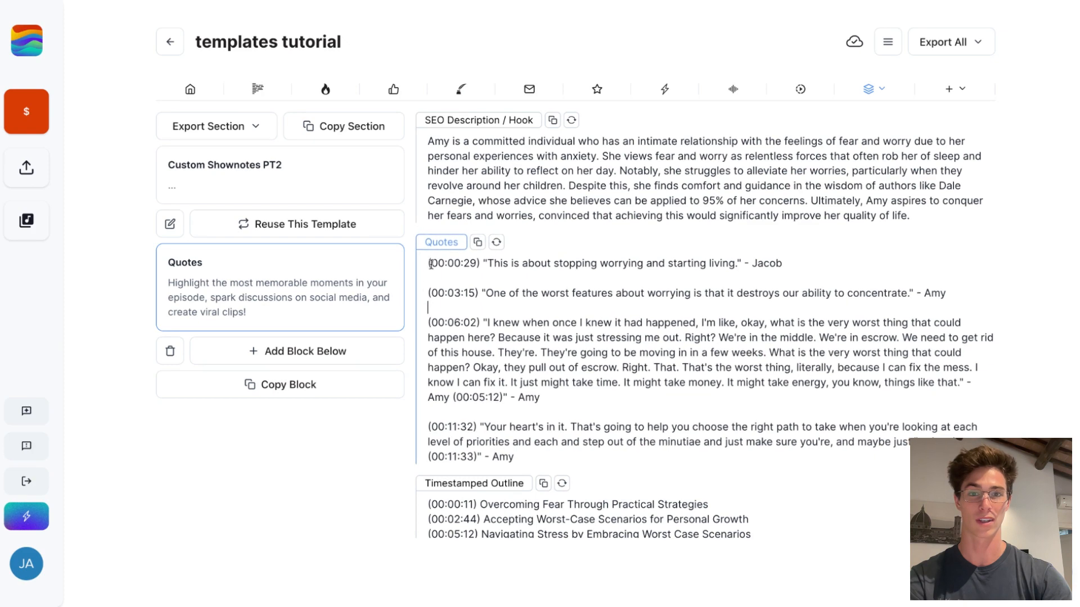
drag(415, 304, 417, 304)
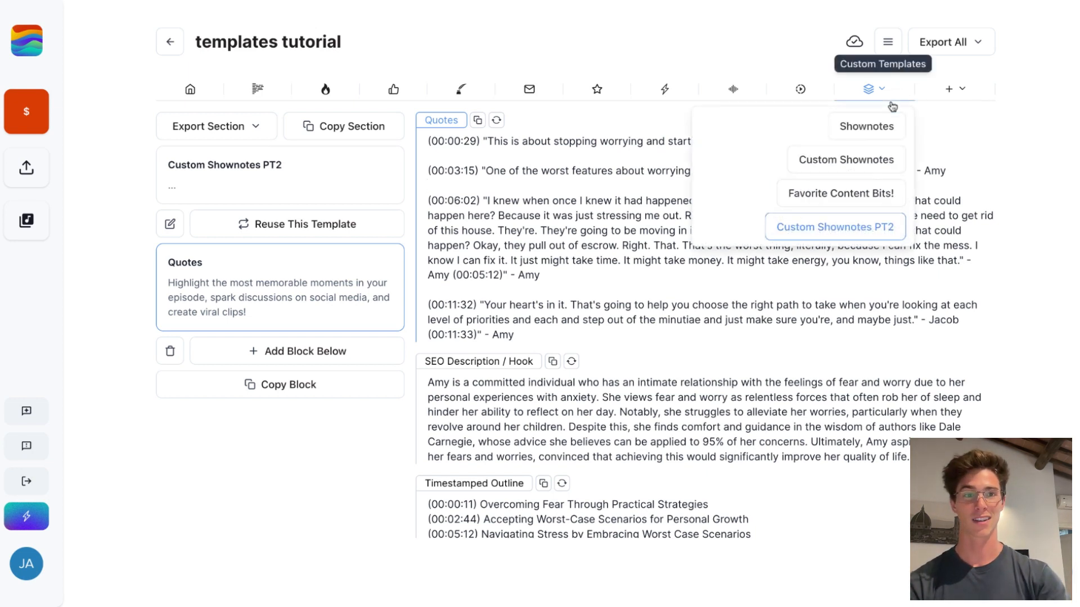
mouse_move(897, 96)
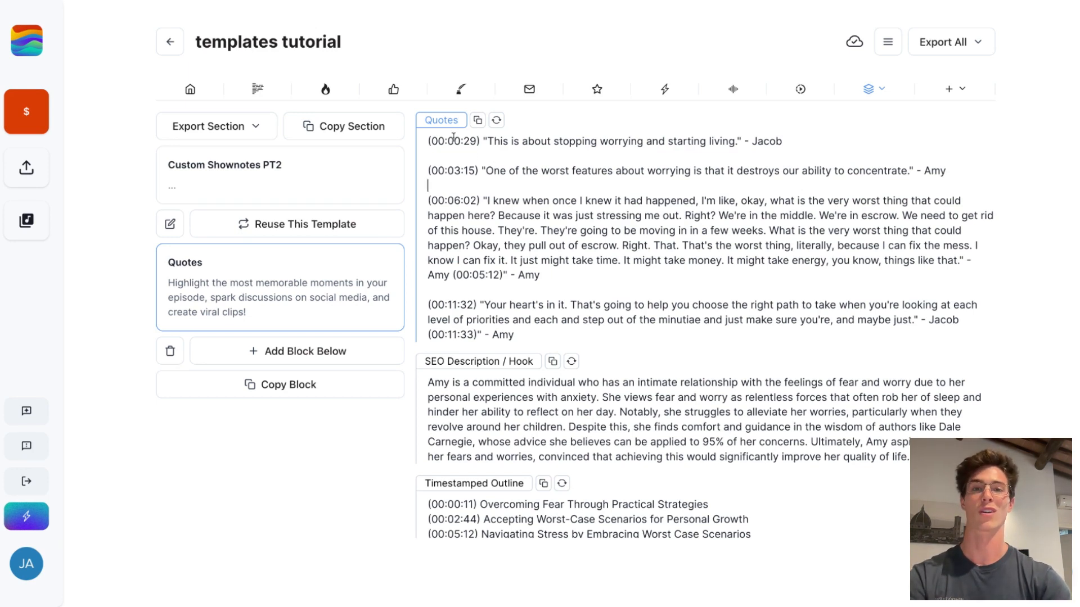
- Delete the first three quotes from the Quotes block, leaving only the one timestamped 00:11:32
click(428, 185)
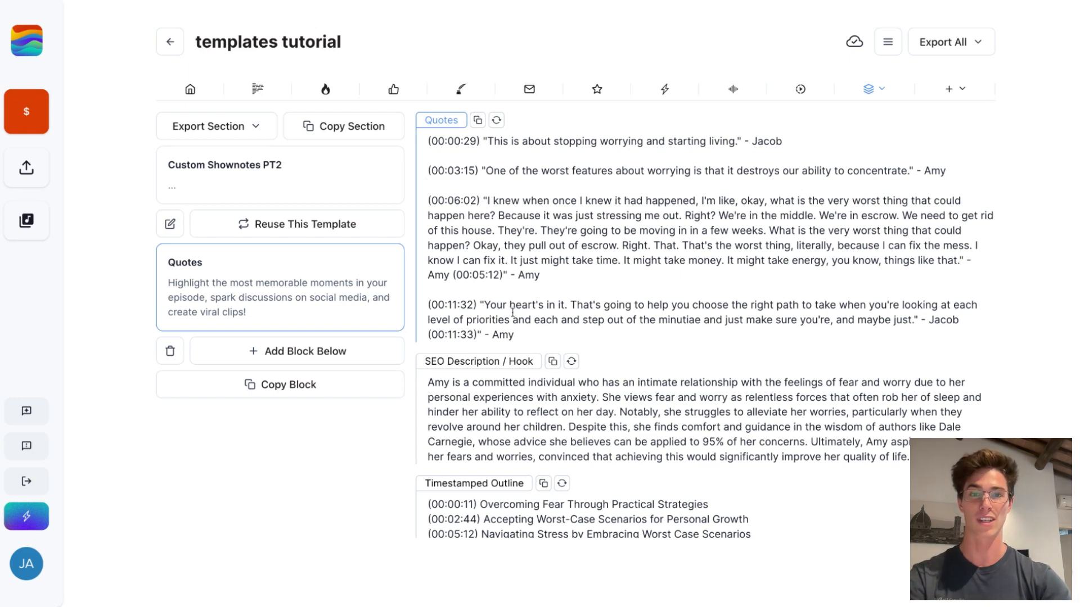
key(shift+Up)
key(shift+Up)
key(shift+Up)
key(shift+Up)
key(shift+Up)
key(shift+Up)
key(shift+Up)
key(shift+Up)
key(shift+Up)
key(shift+Up)
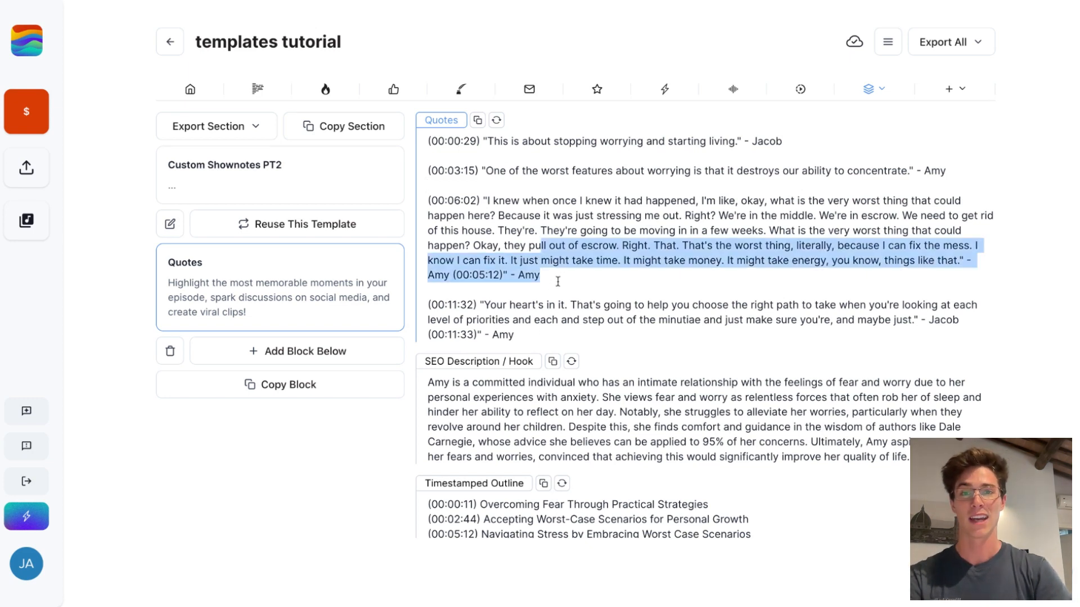
key(BackSpace)
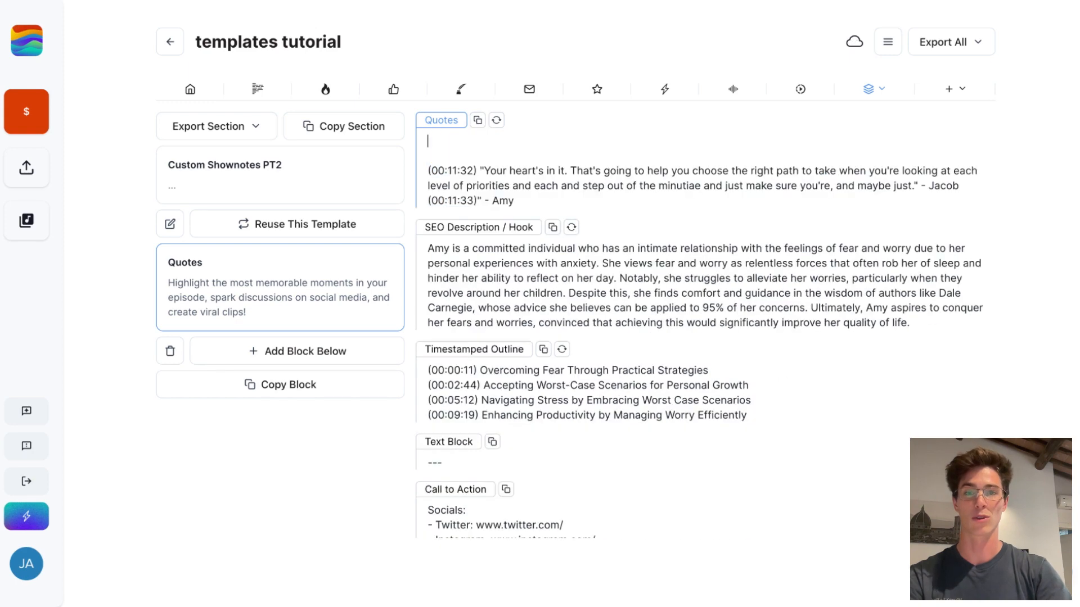
key(Delete)
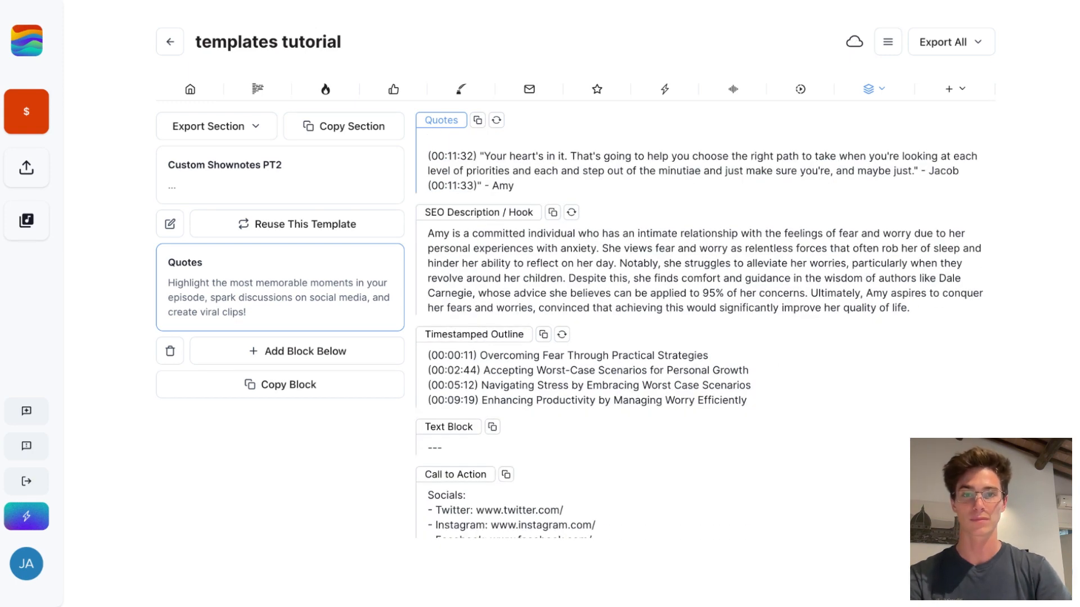
- Remove the leading timestamp and the blank line before the remaining quote in the Quotes block
key(shift+Right)
key(shift+Right)
key(shift+Right)
key(shift+Right)
key(shift+Right)
key(shift+Right)
key(shift+Right)
key(shift+Right)
key(shift+Right)
key(shift+Right)
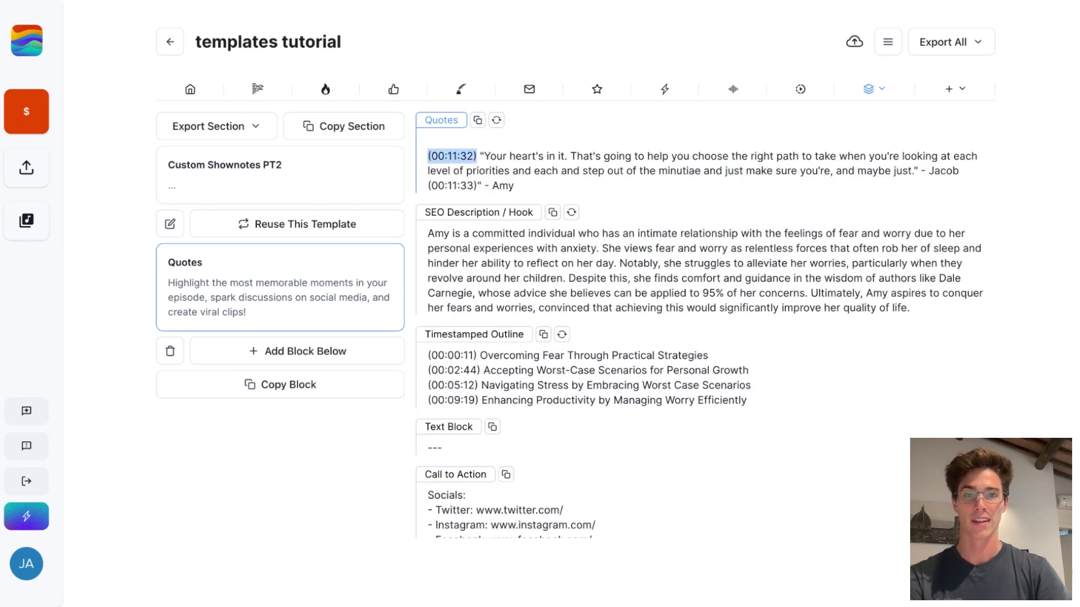
key(BackSpace)
key(BackSpace)
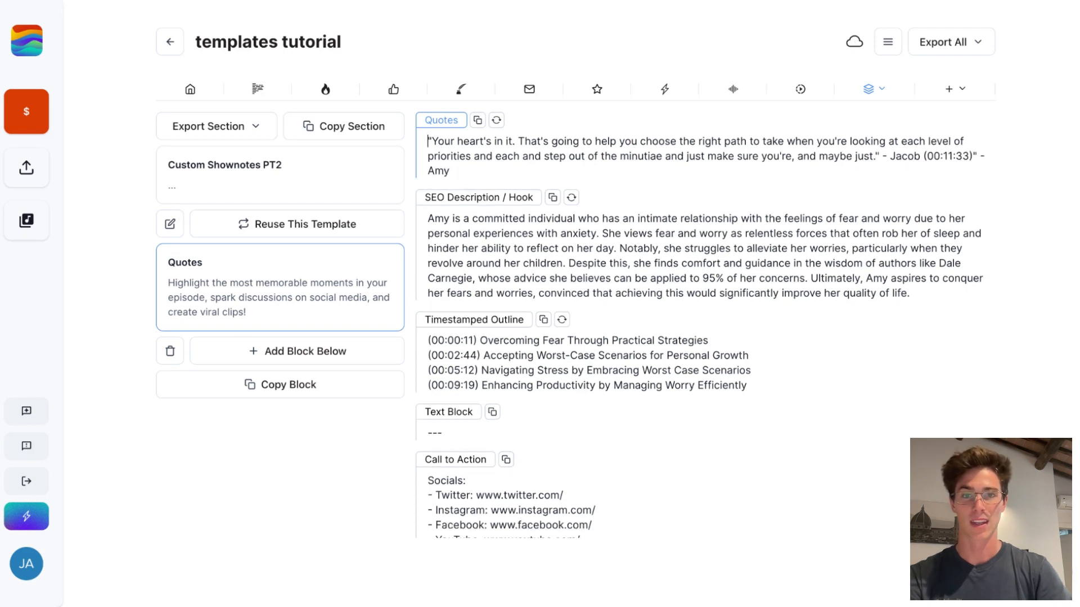
- Replace the quote's trailing timestamp and double attribution with a hyphen and only the first-named speaker's name
key(Down)
key(shift+End)
key(BackSpace)
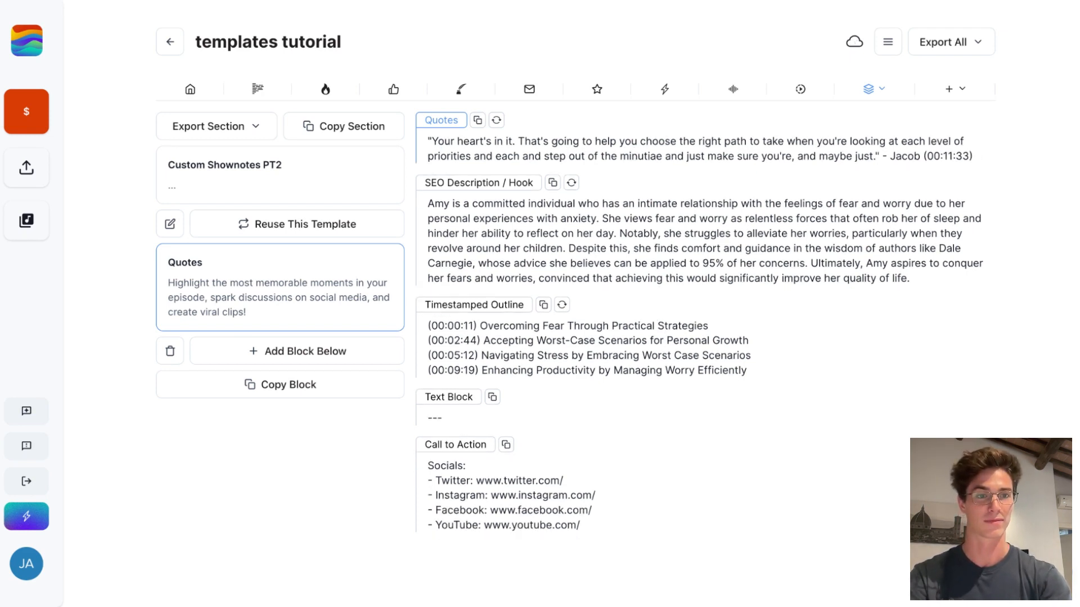
key(BackSpace)
key(BackSpace)
key(BackSpace)
key(BackSpace)
key(BackSpace)
key(BackSpace)
key(BackSpace)
key(BackSpace)
key(BackSpace)
key(BackSpace)
key(BackSpace)
key(BackSpace)
key(BackSpace)
key(BackSpace)
key(BackSpace)
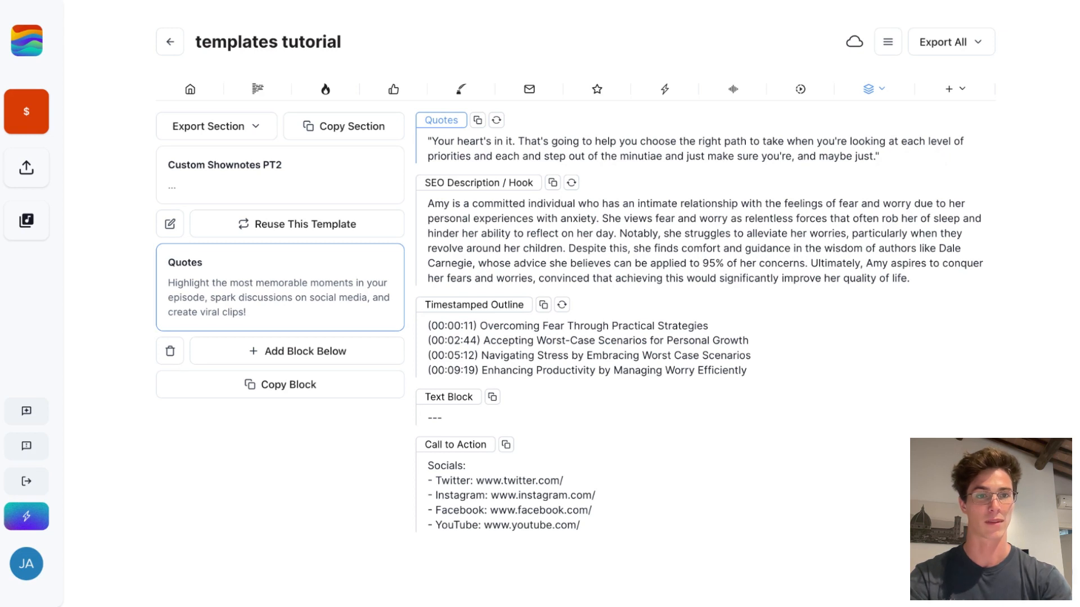
text(- A)
text(Jacob)
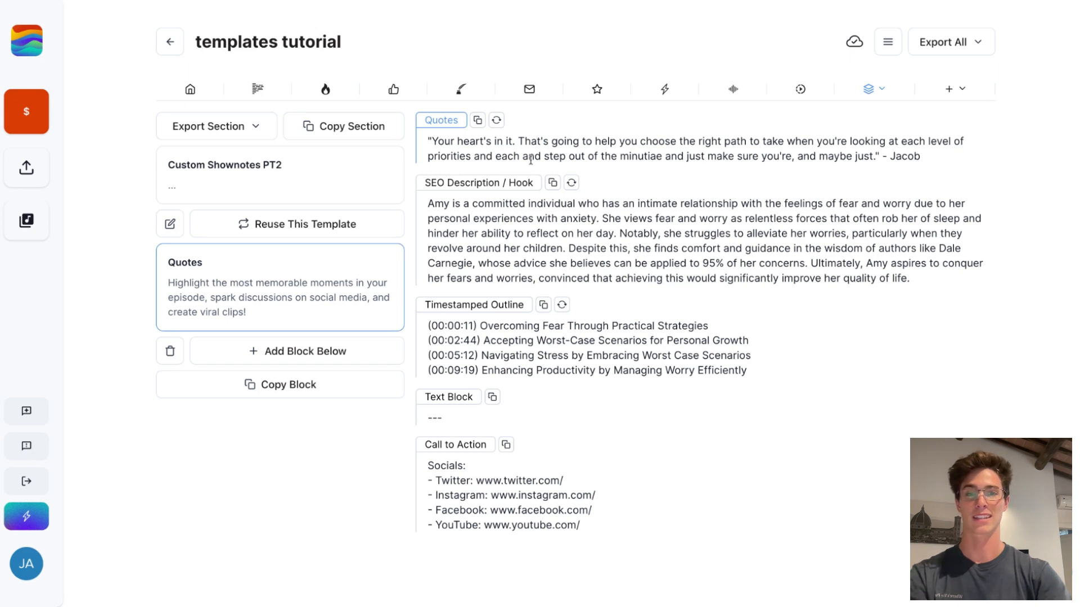
- Review the blocks of the Custom Shownotes template, including Key Takeaways, separators and Call to Action, and return to Custom Shownotes PT2
click(487, 233)
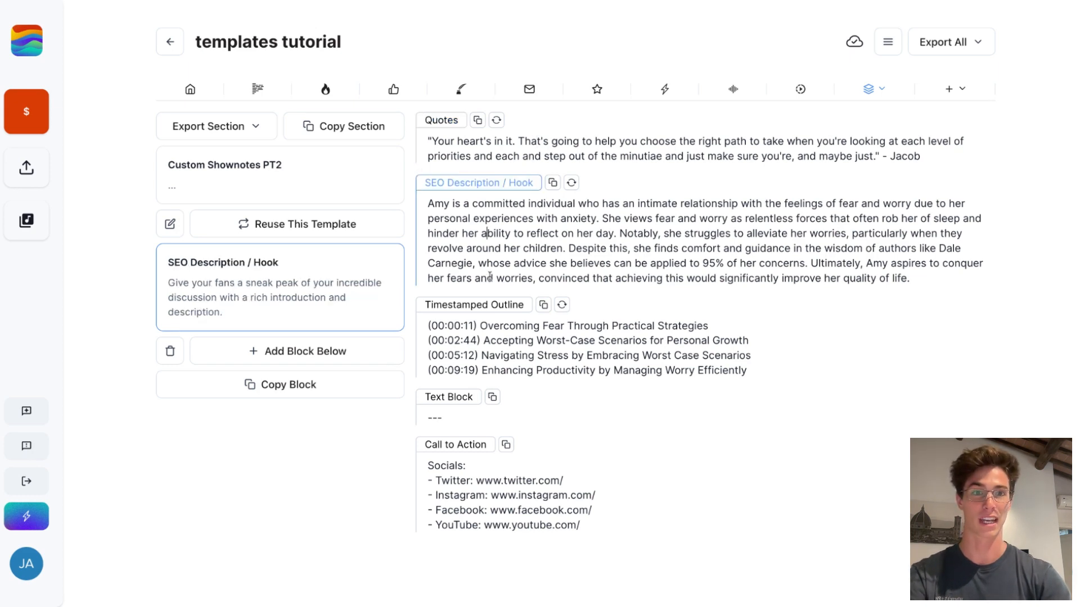
click(872, 88)
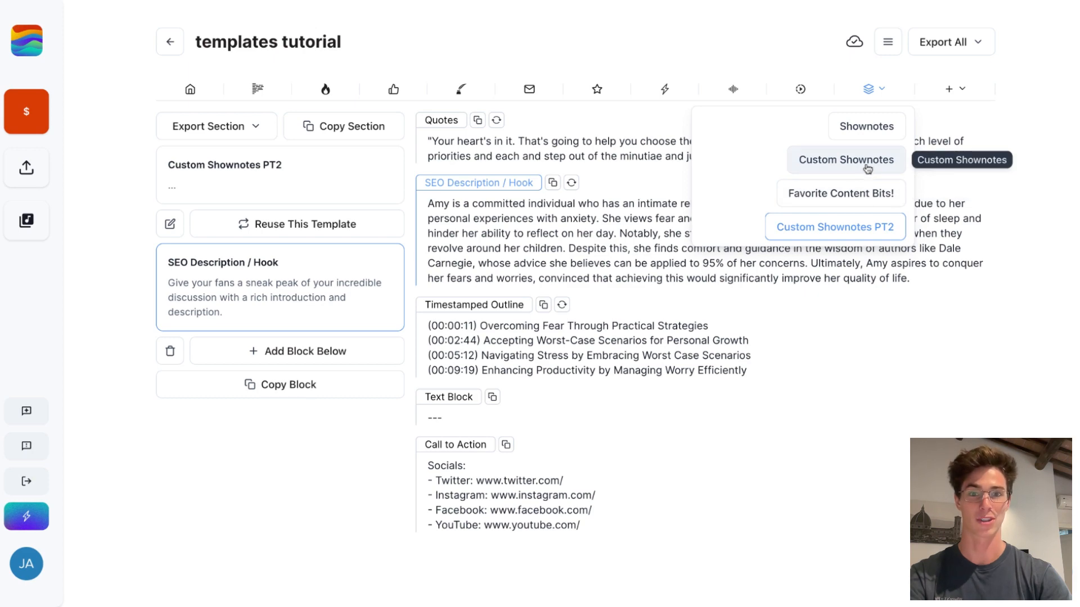
click(866, 163)
scroll(615, 308, down, 1)
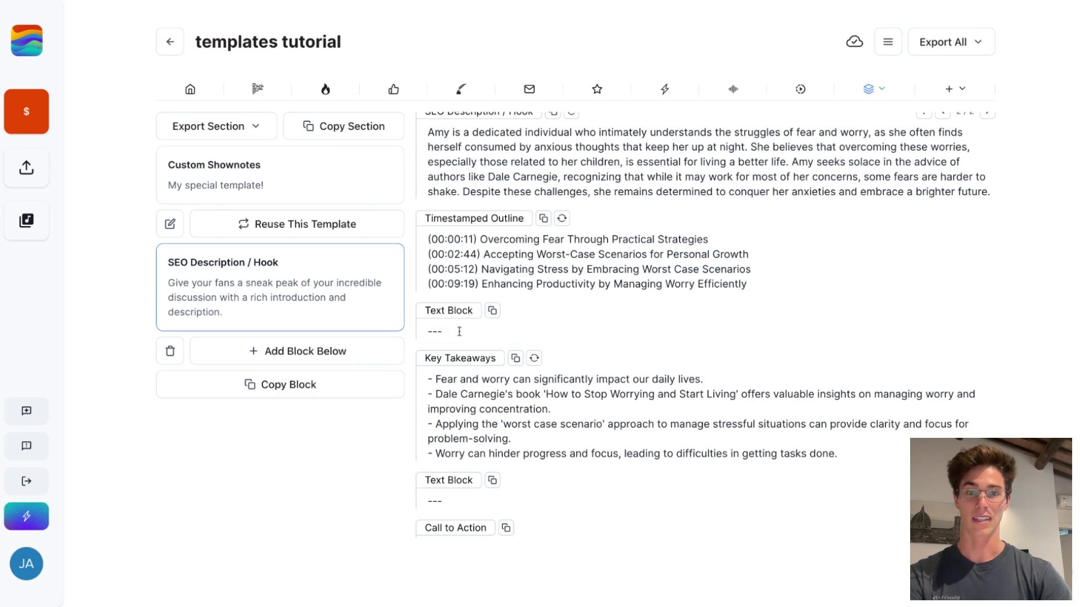
scroll(459, 331, down, 1)
click(475, 348)
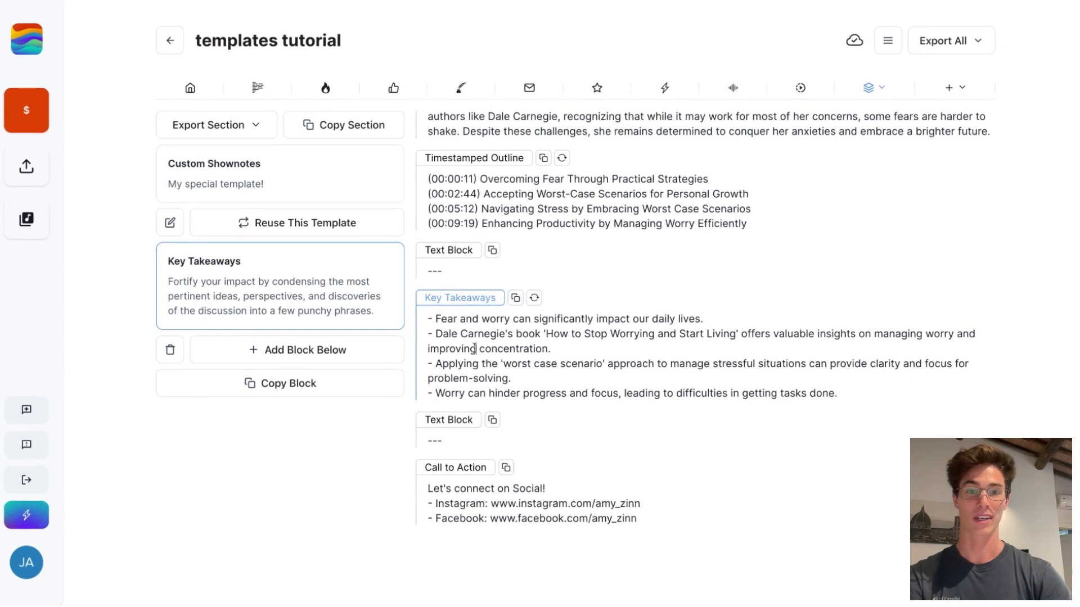
click(441, 274)
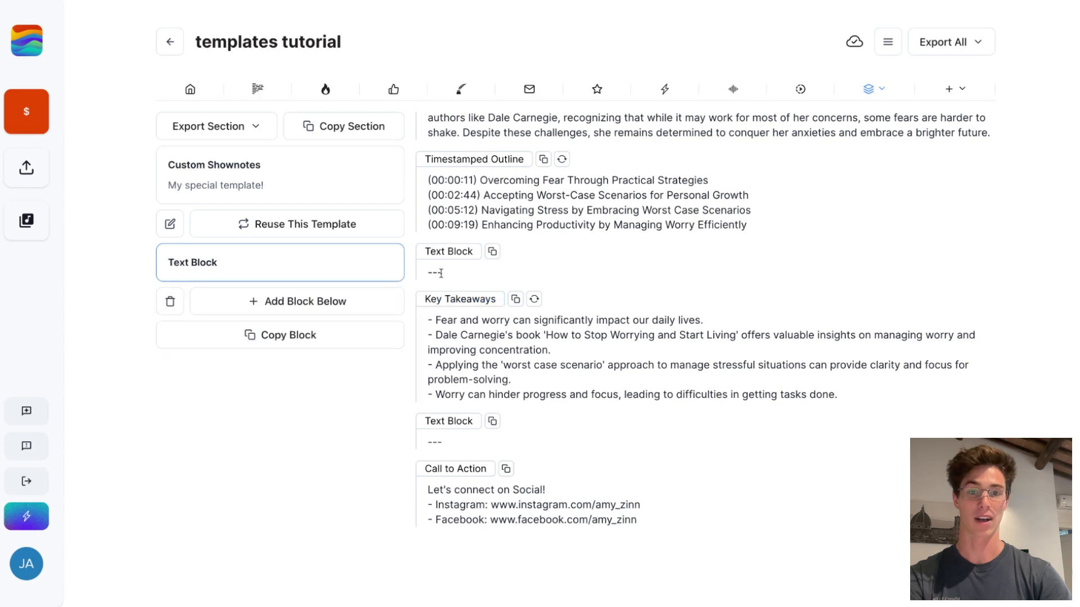
click(515, 506)
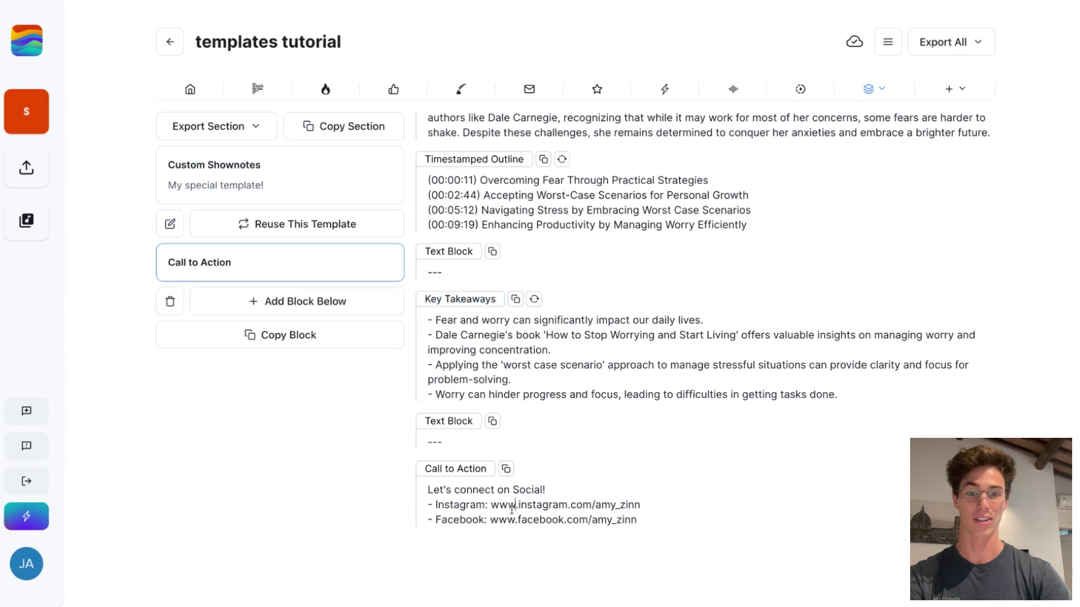
click(880, 100)
click(863, 228)
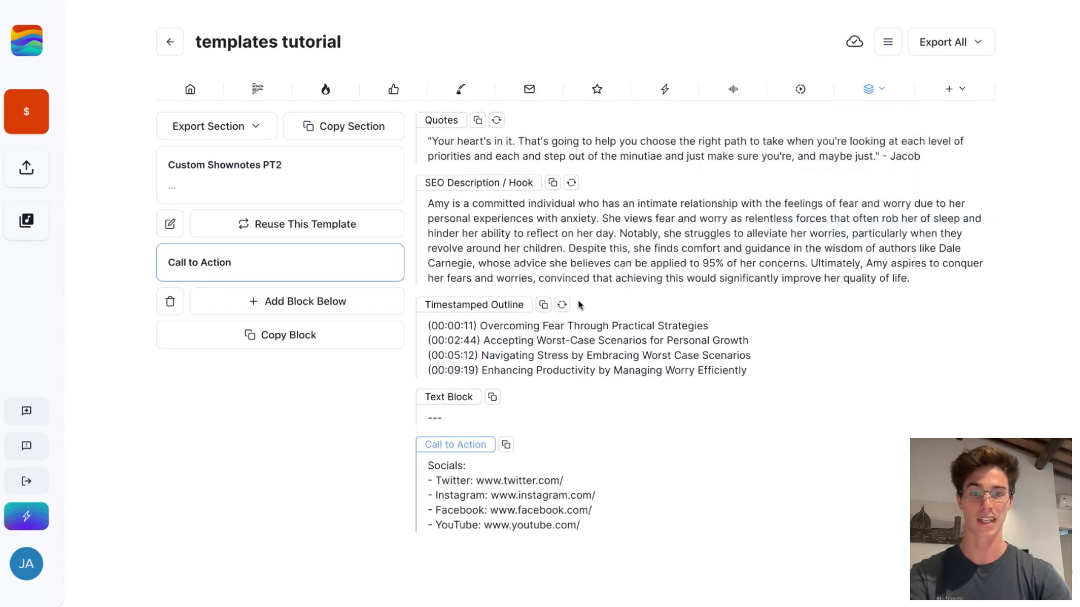
- Add a Key Takeaways AI block below the "---" text block in Custom Shownotes PT2
scroll(580, 305, down, 1)
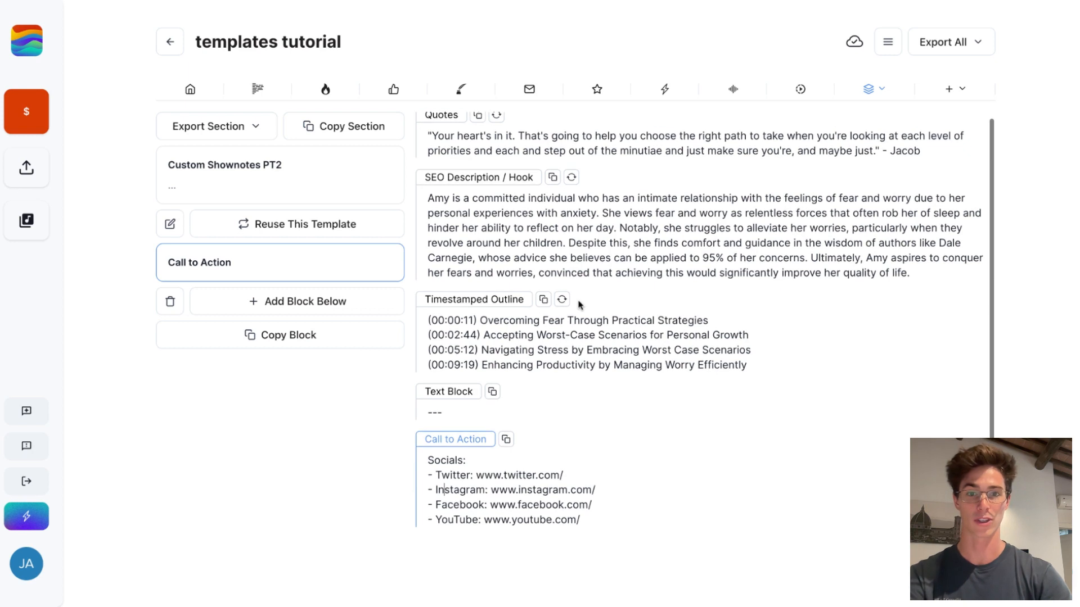
click(443, 409)
click(314, 302)
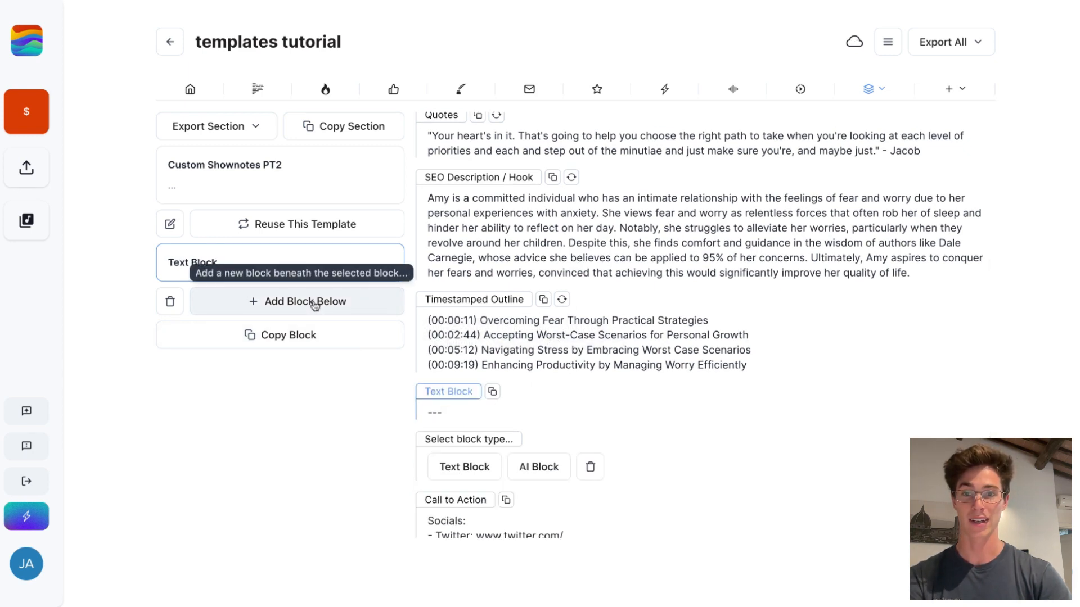
click(532, 472)
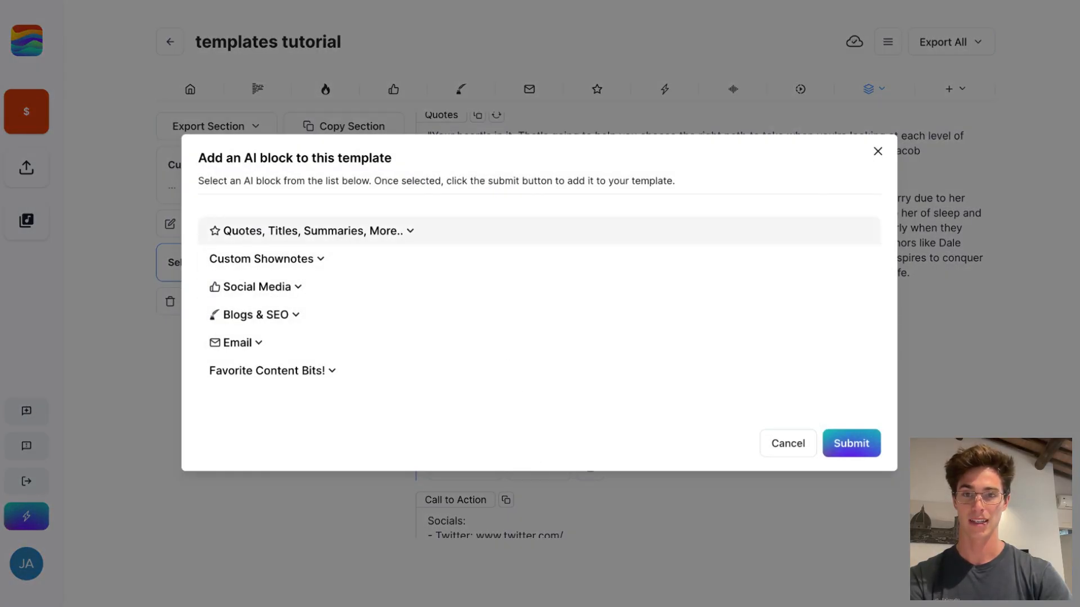
click(338, 231)
scroll(403, 369, down, 3)
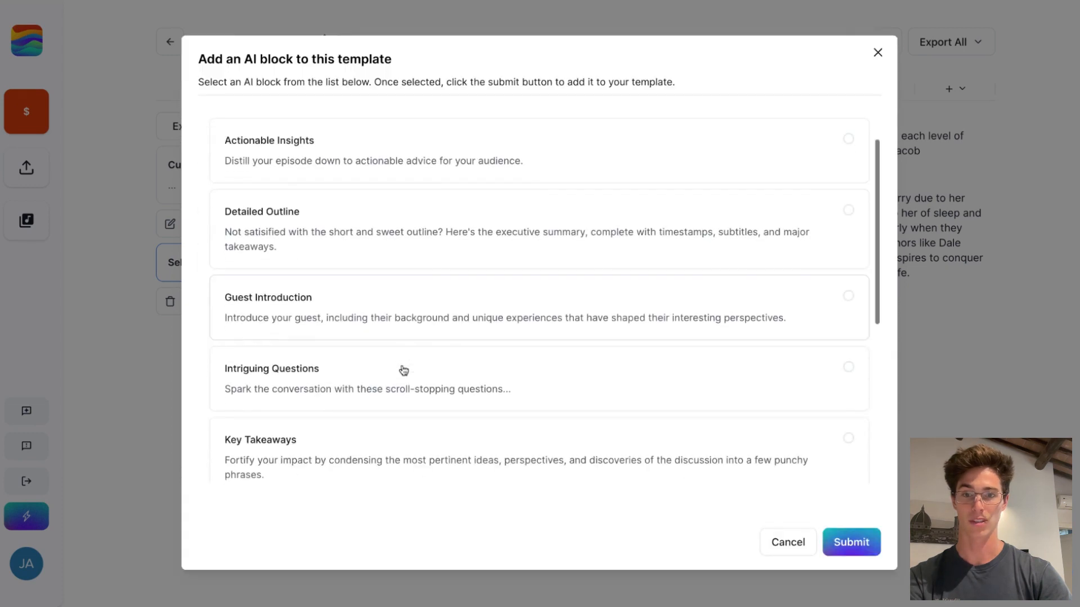
click(403, 370)
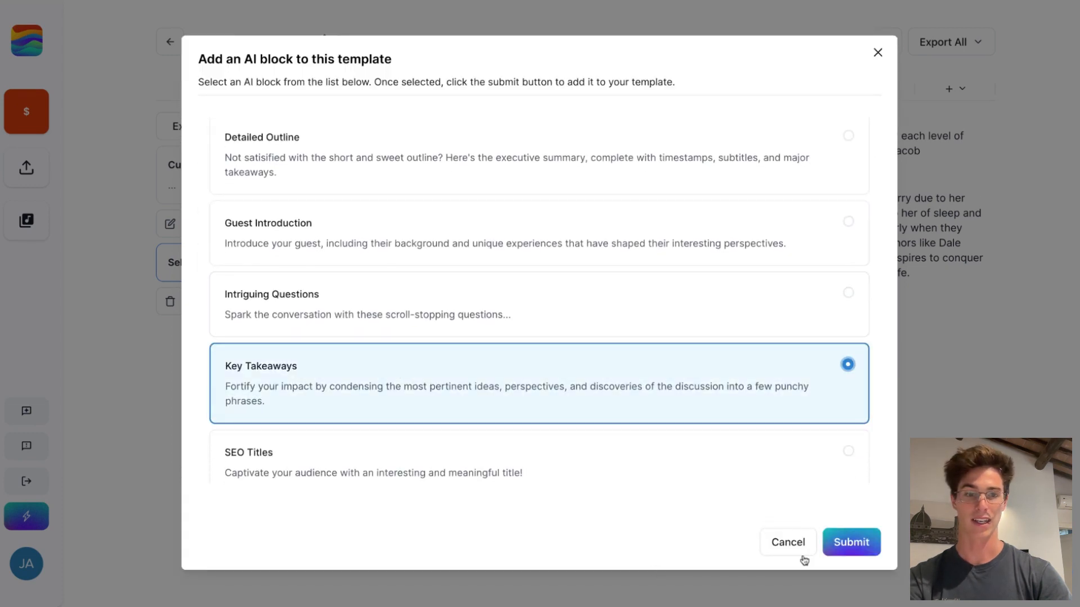
click(854, 544)
- Delete the last two bullet points from the Key Takeaways block
scroll(581, 367, down, 2)
click(581, 367)
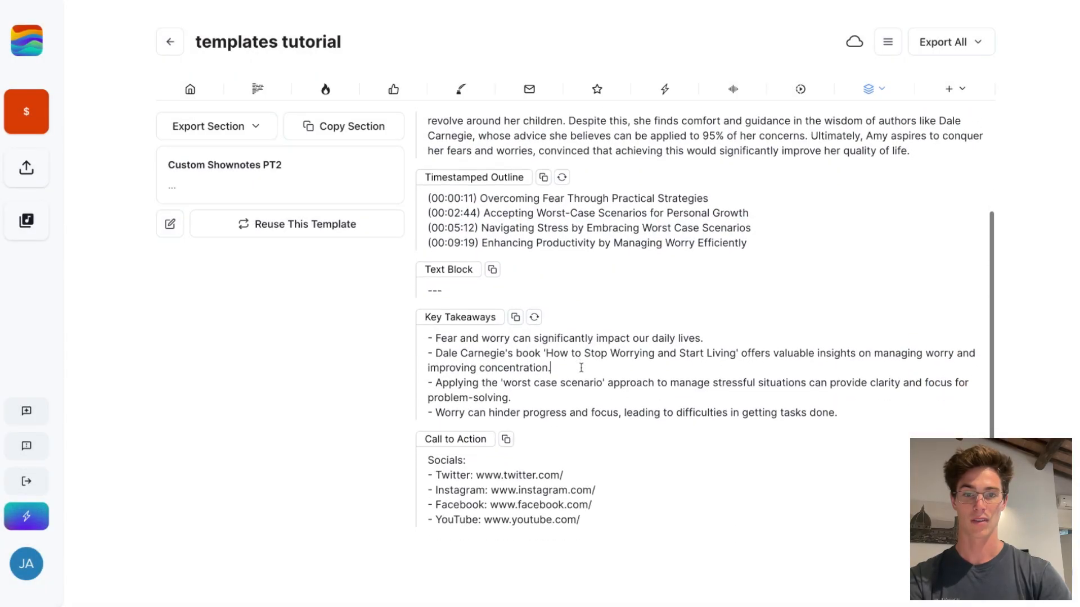
drag(841, 411, 428, 383)
key(BackSpace)
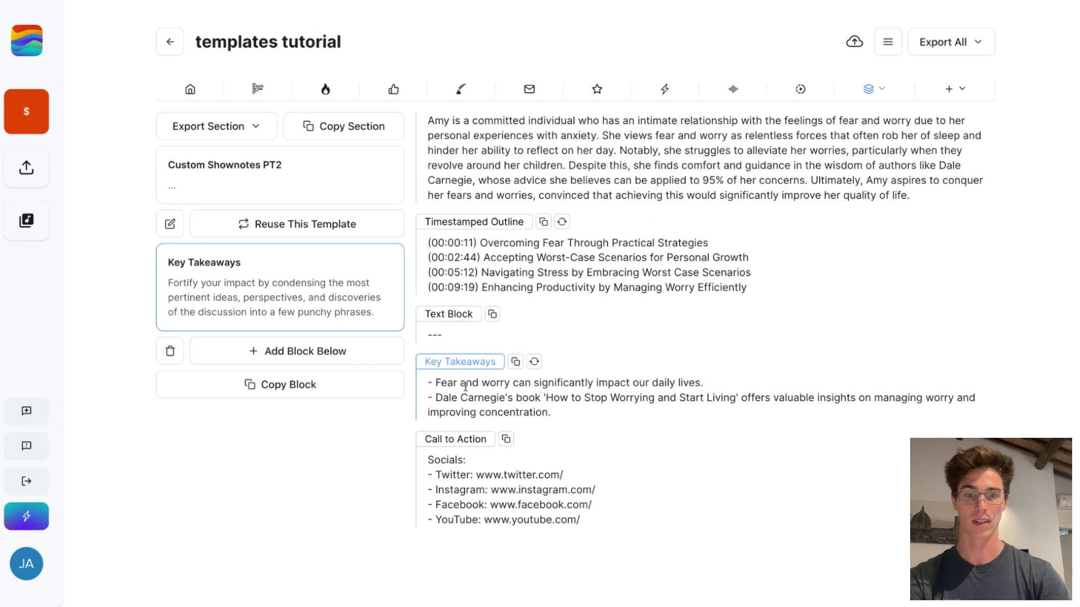
- Add a text block containing "---" below the Key Takeaways block
click(318, 353)
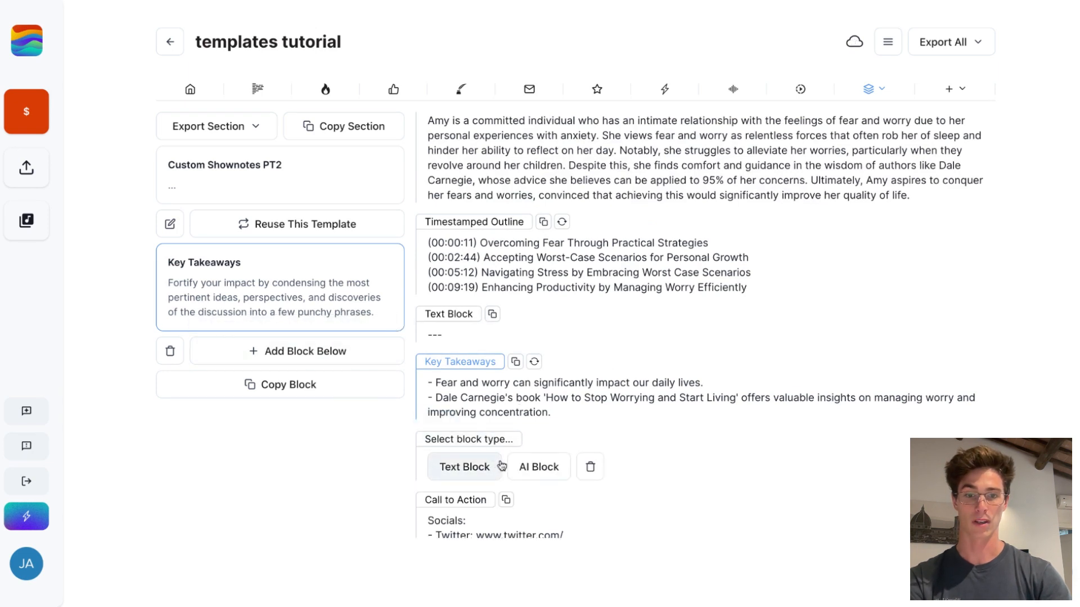
click(471, 471)
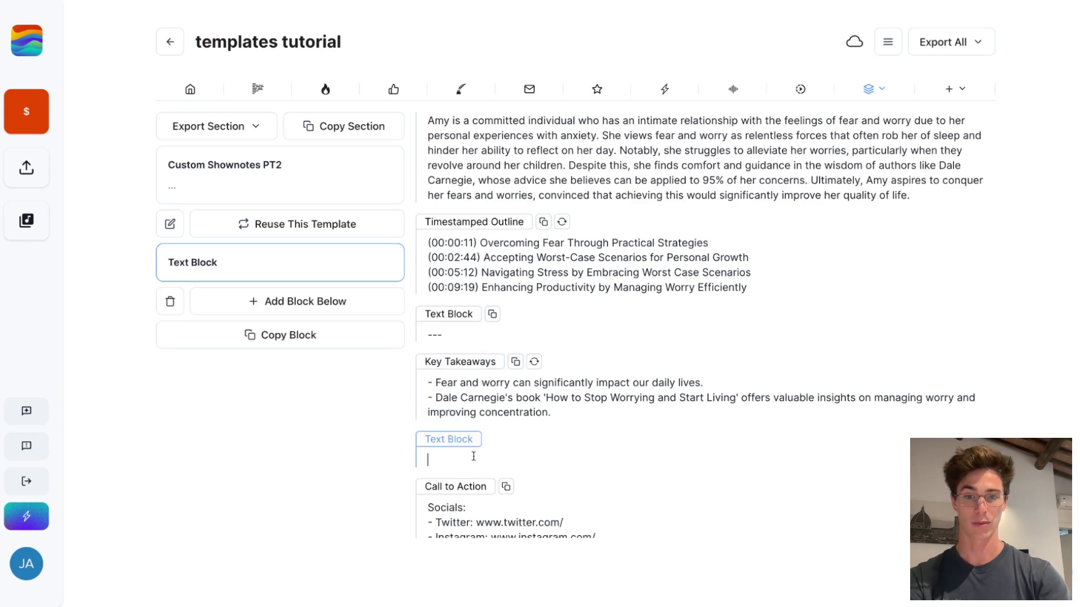
text(---)
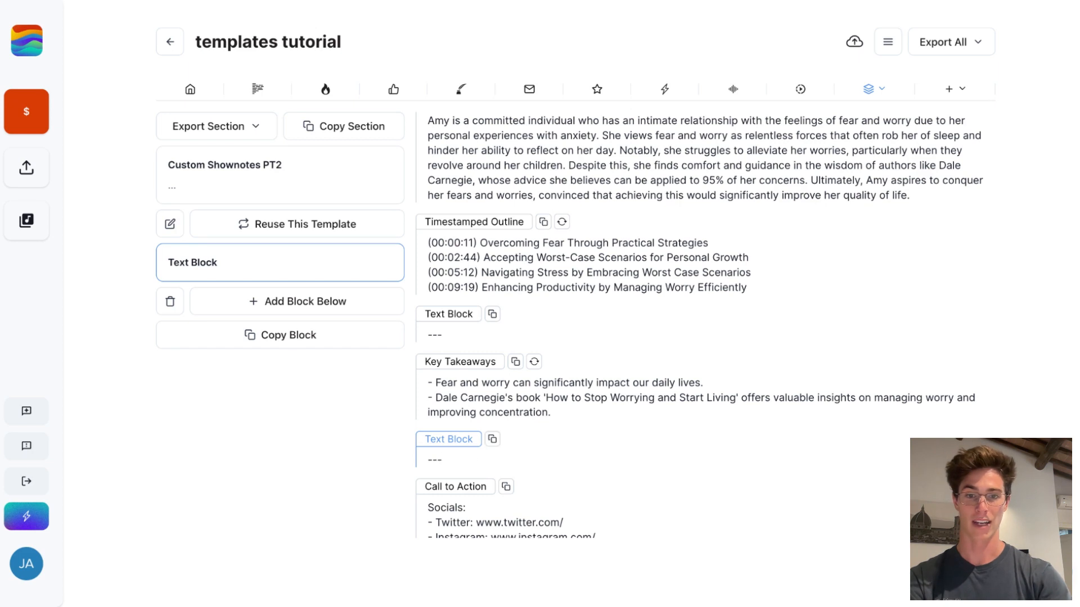
scroll(492, 456, down, 1)
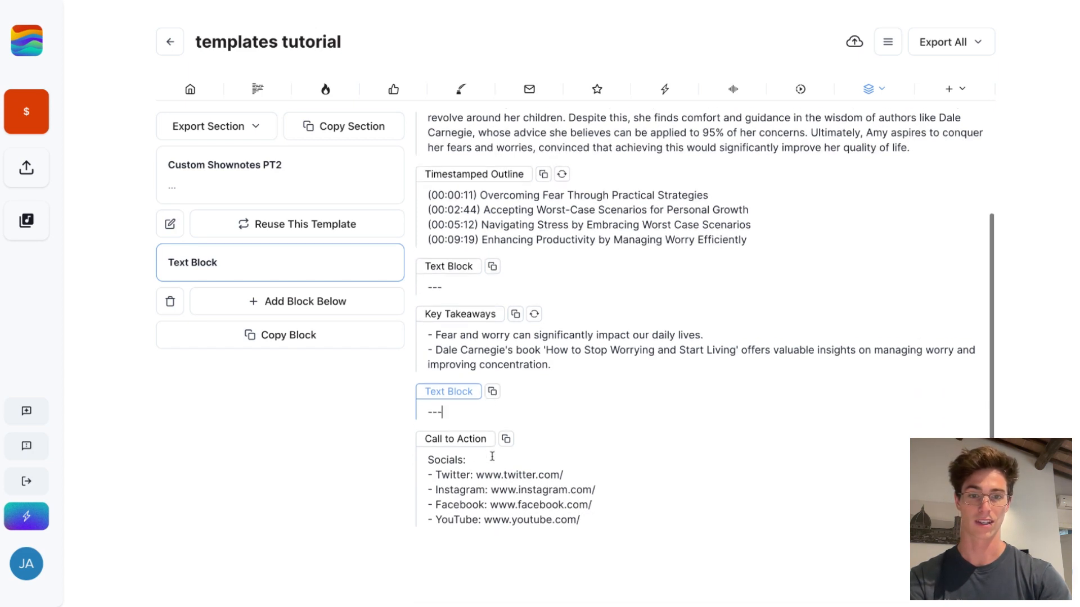
- Delete the Twitter line from the Call to Action block
click(609, 479)
key(shift+super+Left)
key(BackSpace)
key(BackSpace)
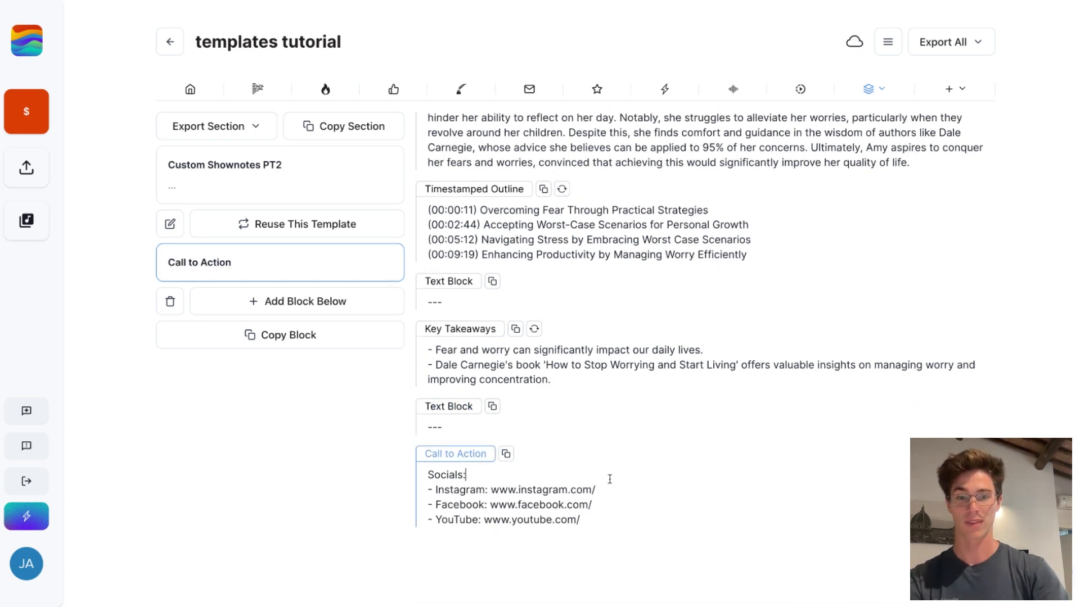
- Replace the "Socials:" heading in the Call to Action block with "Connect with us on social:"
key(shift+super+Left)
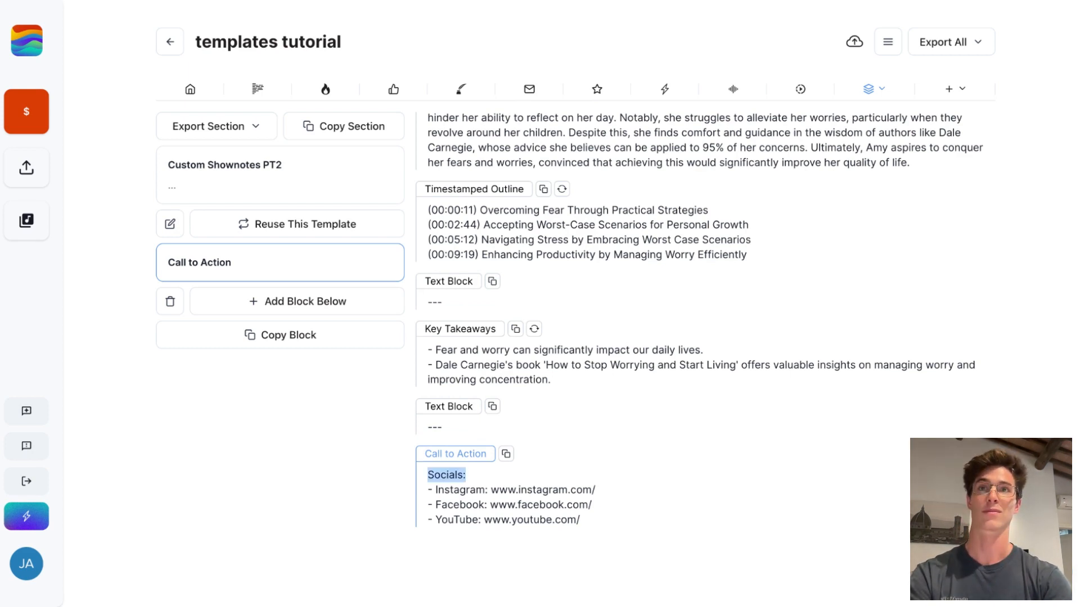
text(Connect with us)
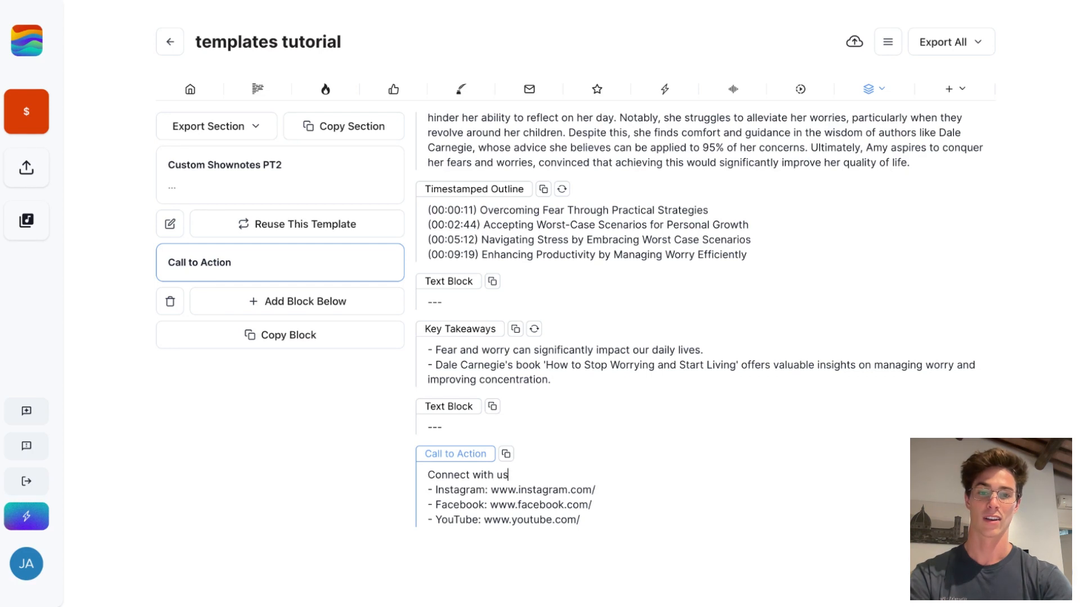
text( on social:)
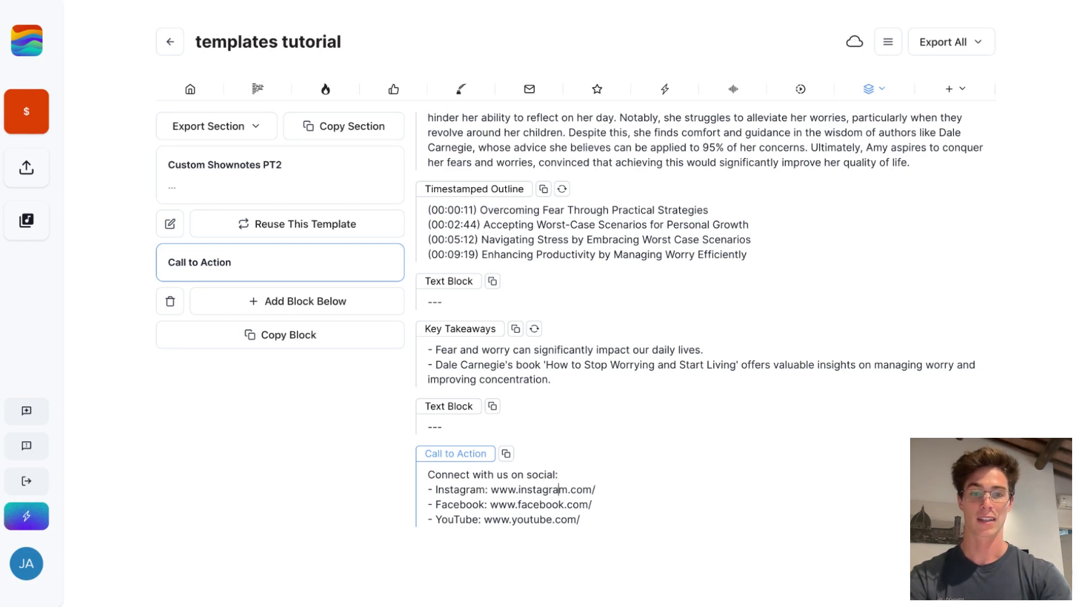
- Append the host's account handle to the Instagram and Facebook links in the Call to Action block
key(super+Right)
text(a)
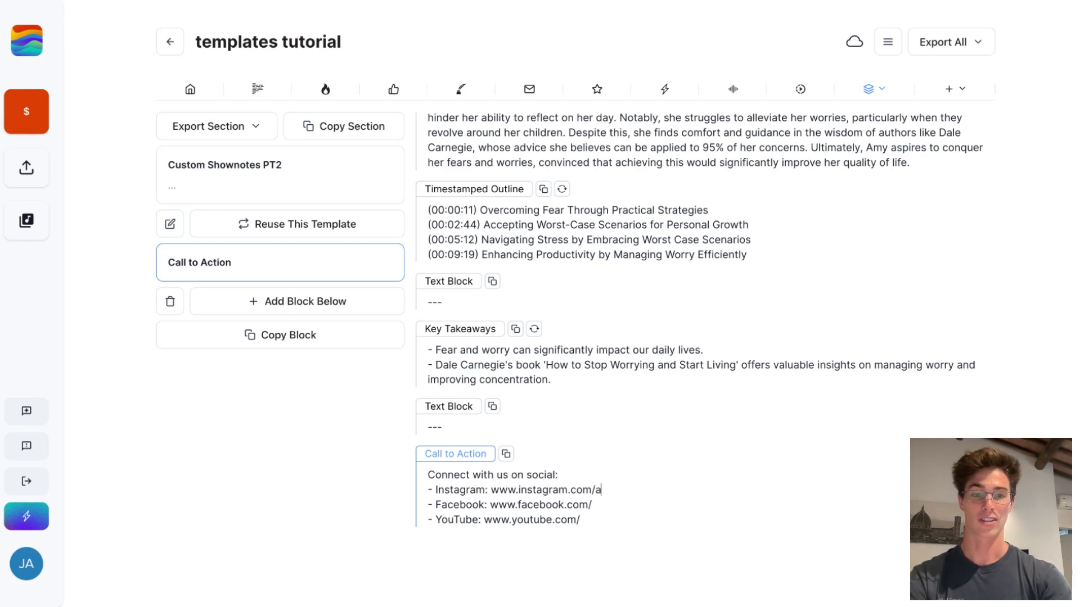
text(my_)
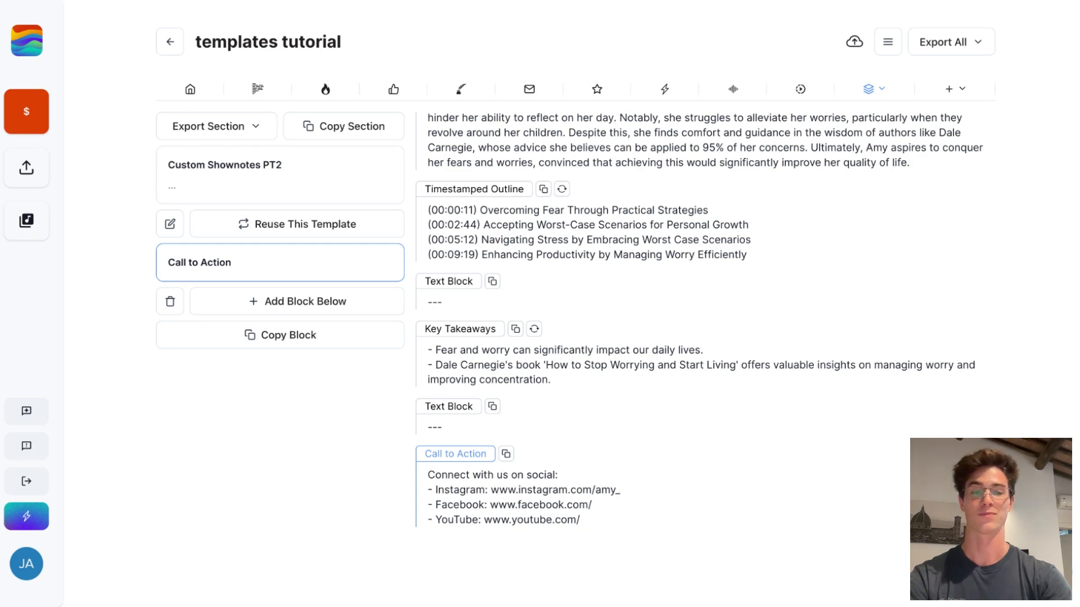
text(zinn)
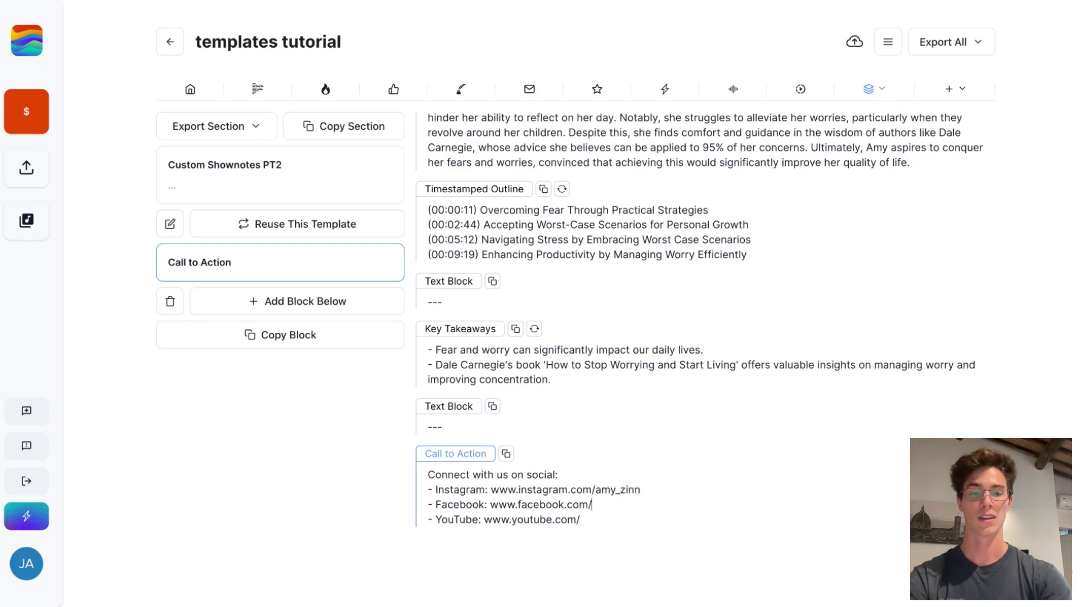
text(amy_zinn)
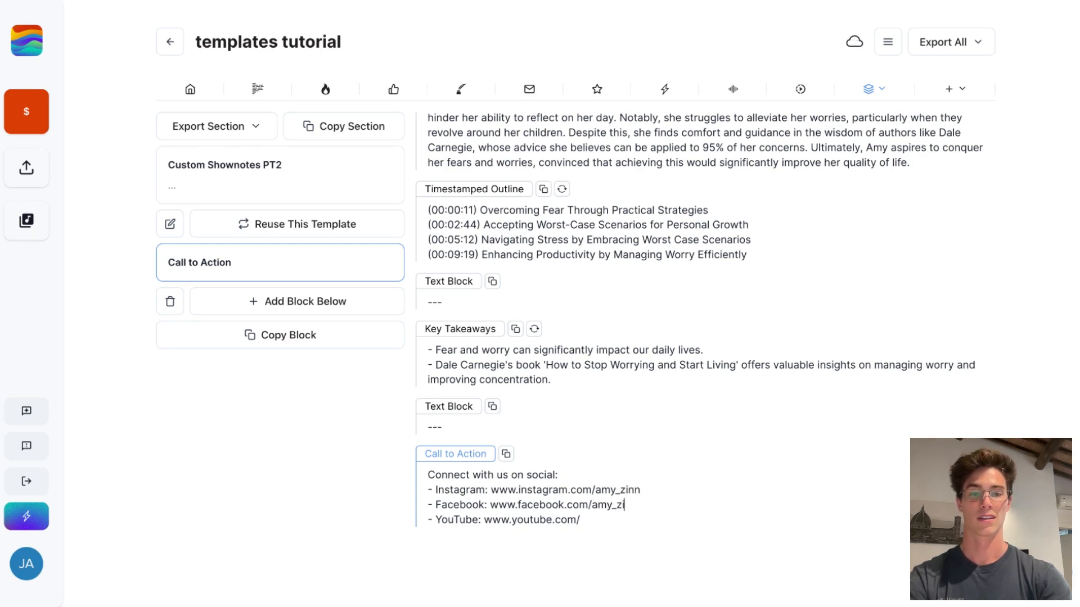
- Delete the YouTube line from the end of the Call to Action block
key(shift+Down)
key(BackSpace)
key(BackSpace)
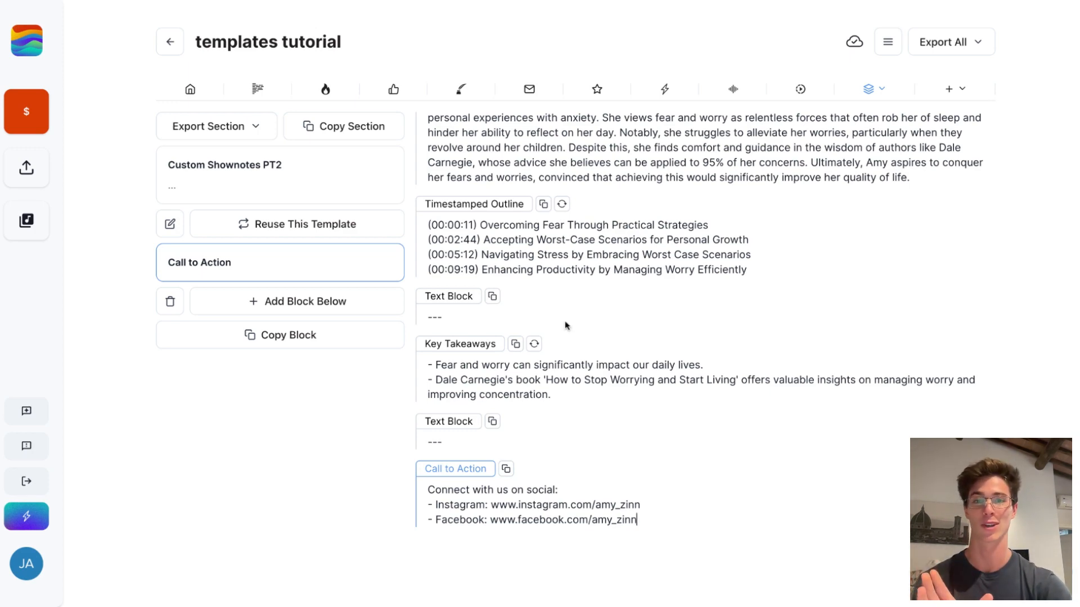
- Review the Custom Shownotes PT2 blocks and the content blocks in the Quotes, Titles, Summaries, More section
scroll(568, 304, up, 2)
scroll(572, 254, down, 2)
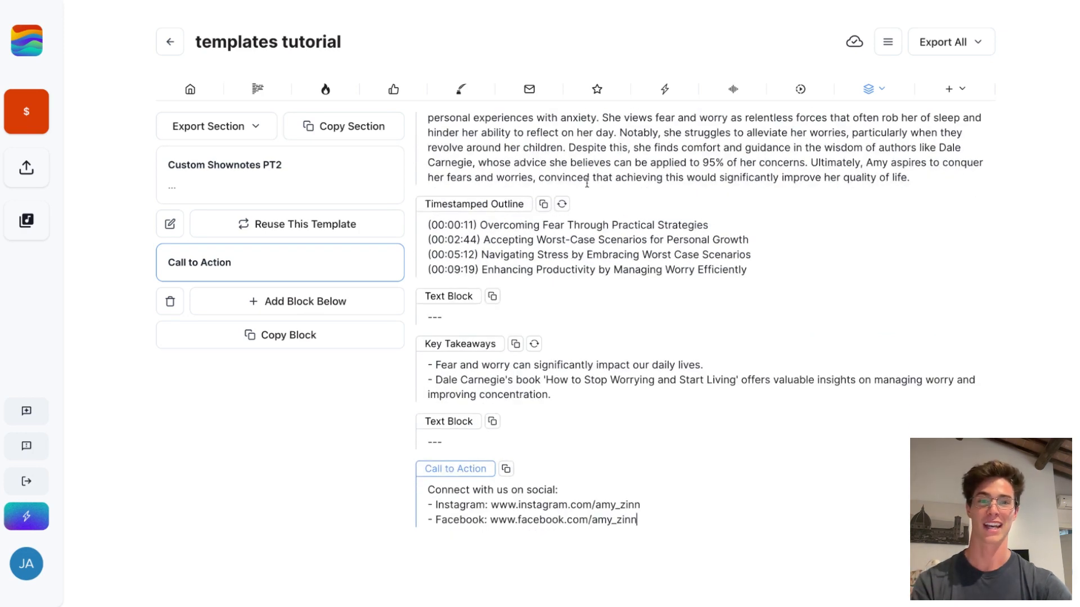
scroll(727, 272, up, 3)
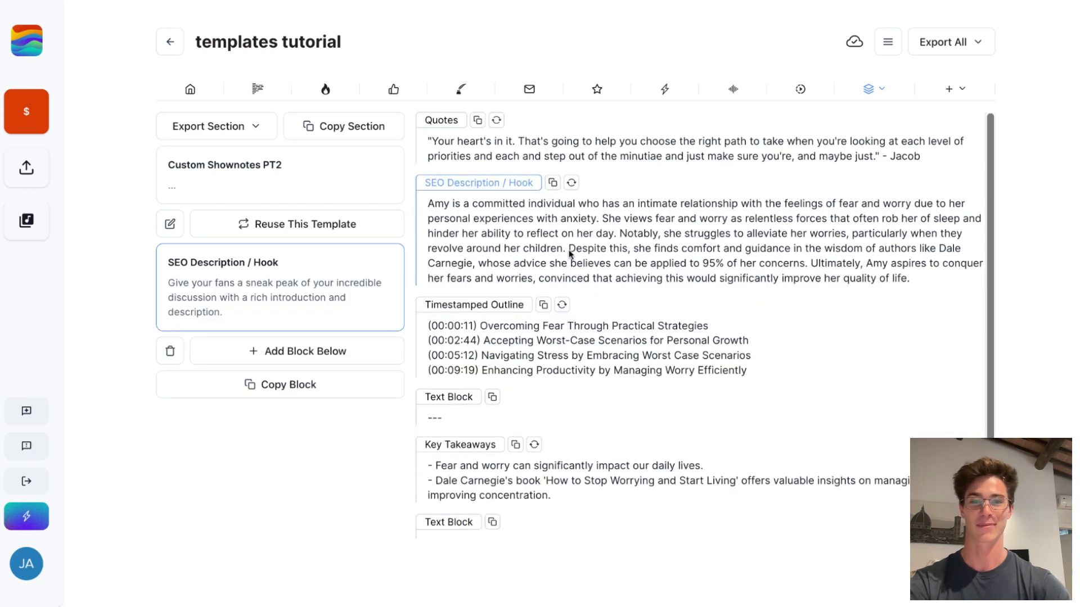
scroll(589, 330, down, 2)
scroll(590, 331, up, 2)
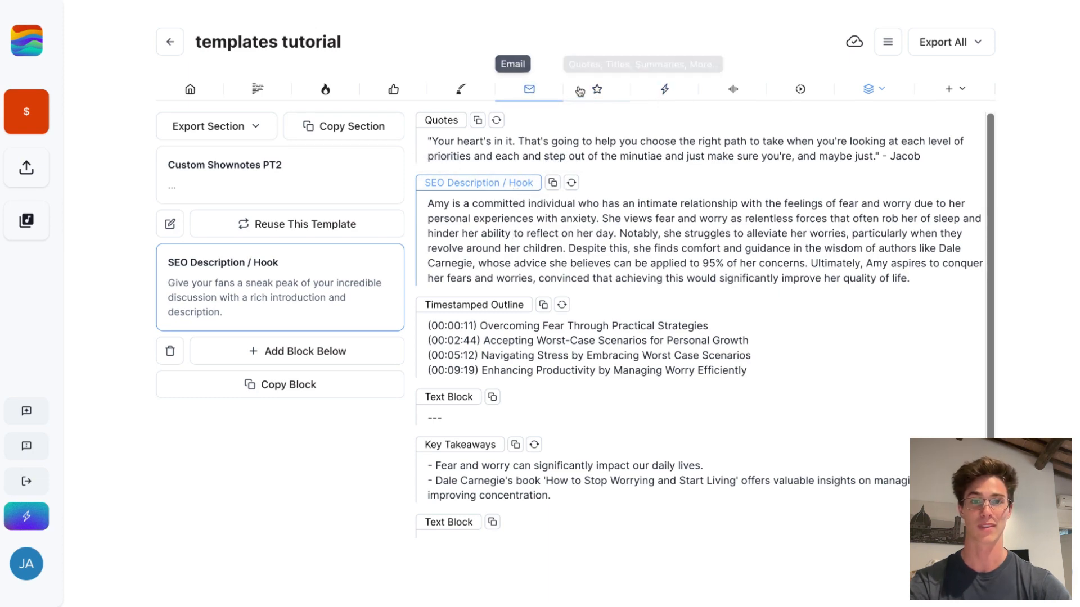
click(597, 90)
scroll(607, 192, down, 7)
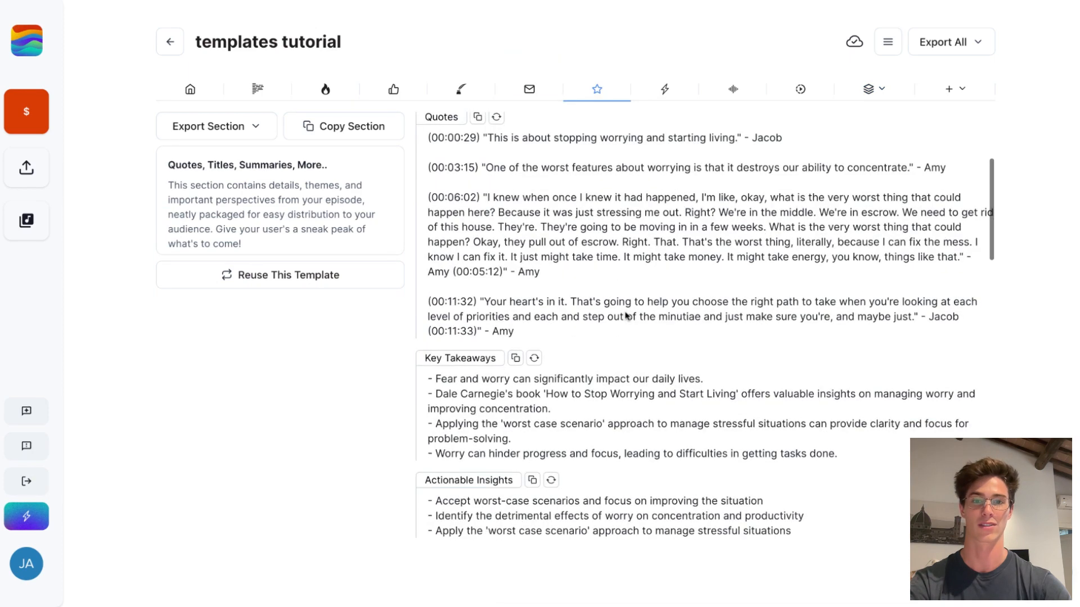
scroll(568, 381, down, 6)
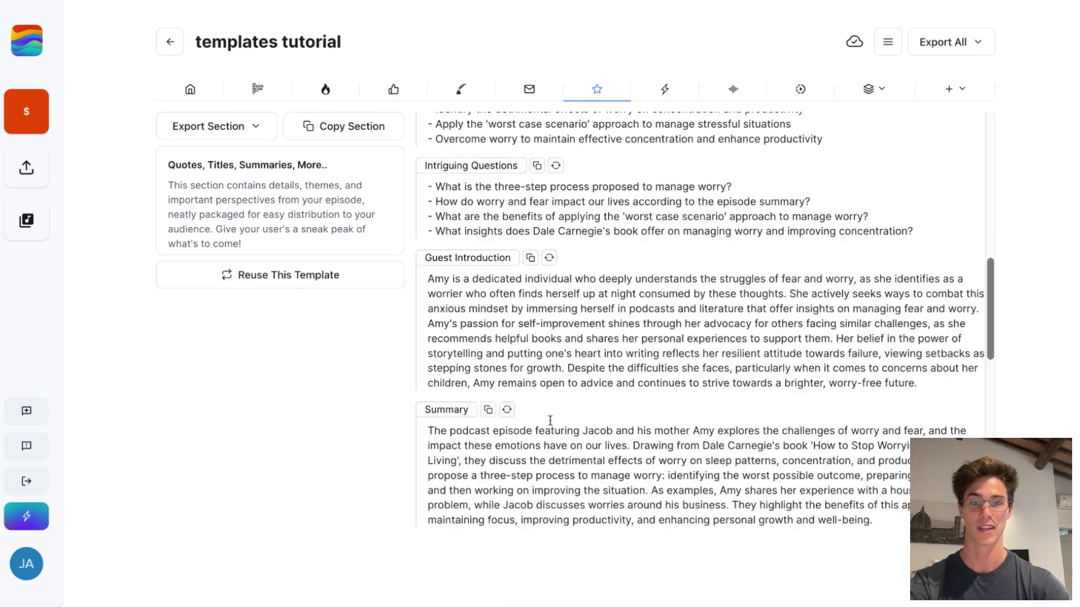
click(561, 285)
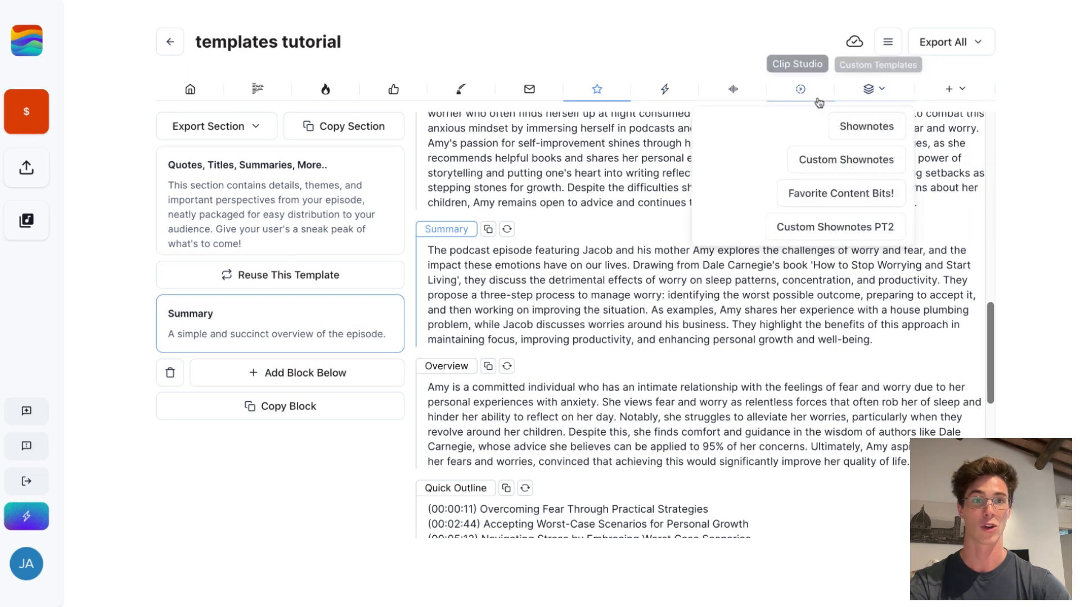
- Generate a Prompt Studio block with the prompt "Give me a 2 sentence summary" and select its text
click(683, 89)
click(611, 212)
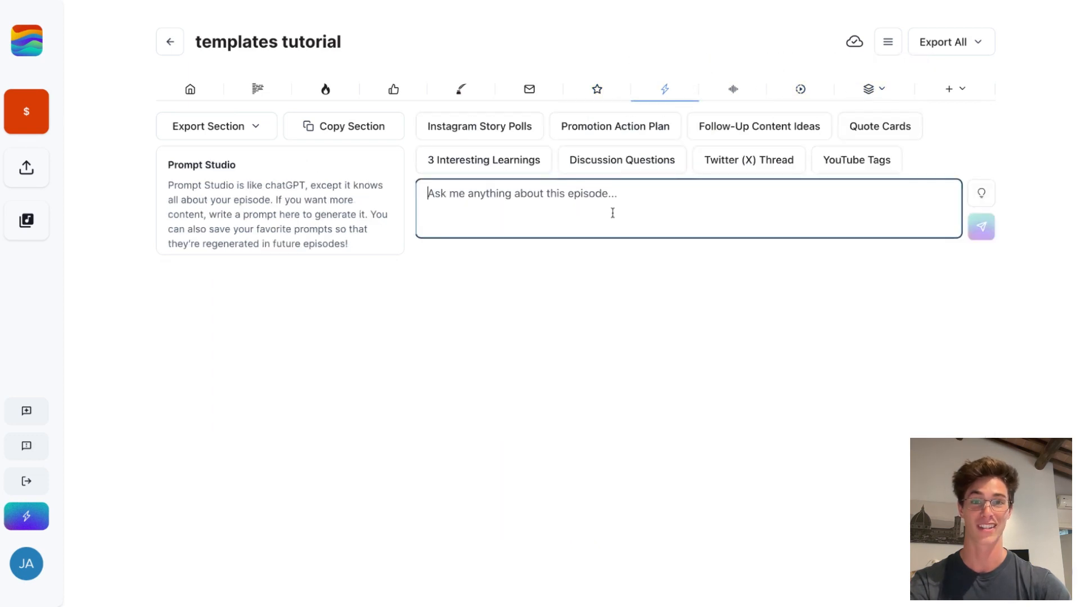
text(Give me a )
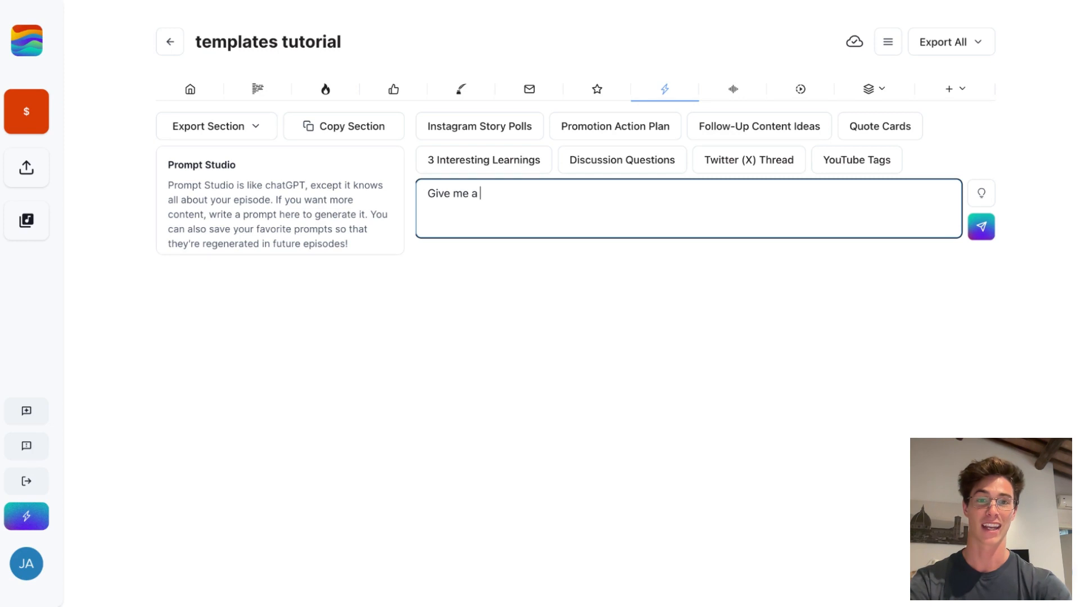
text(2 sentence summary)
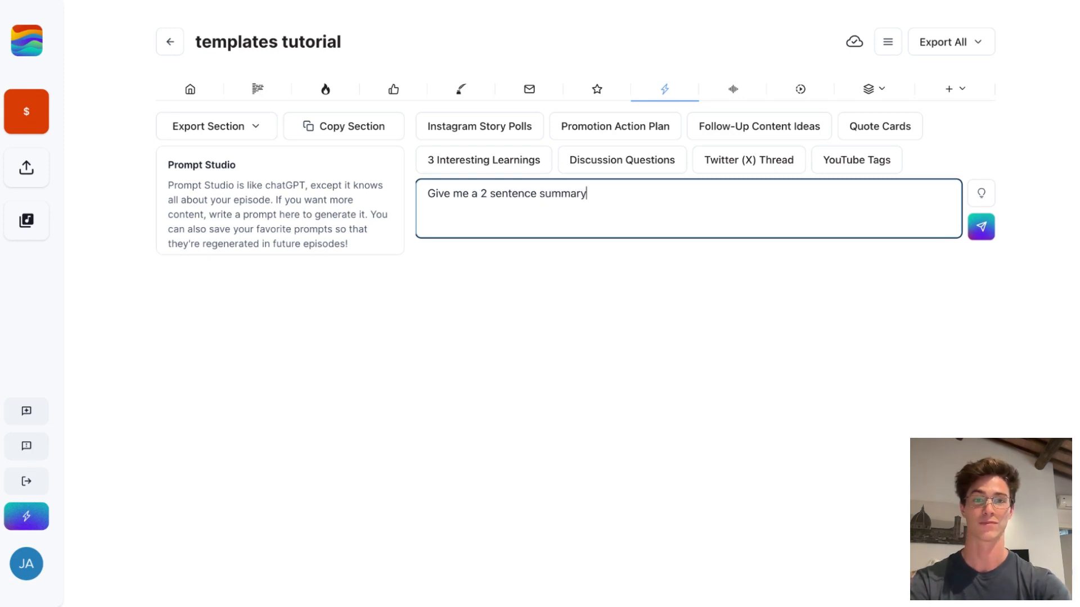
key(Return)
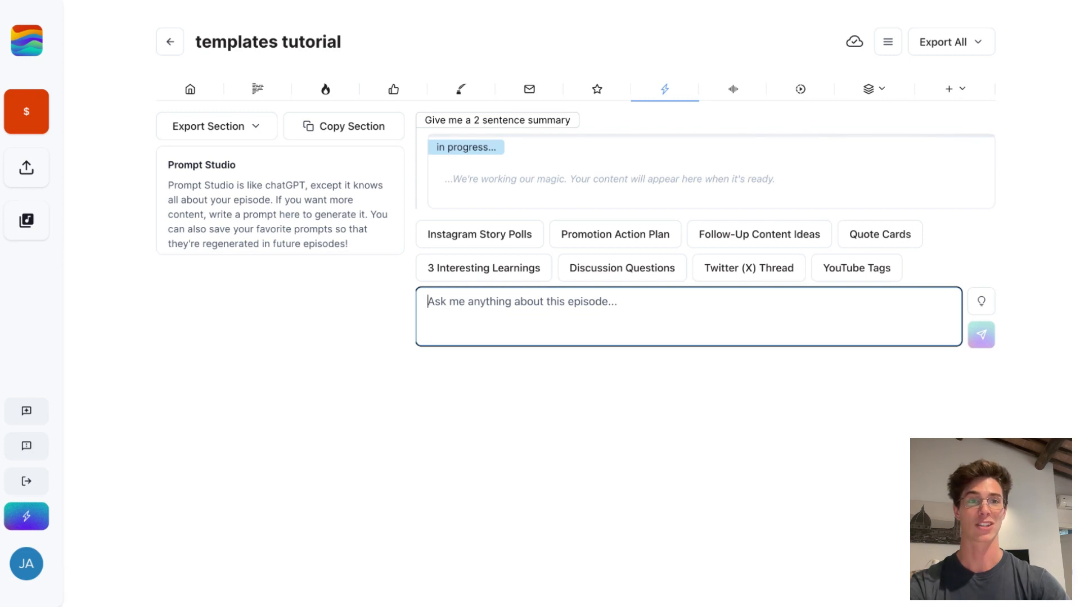
click(867, 95)
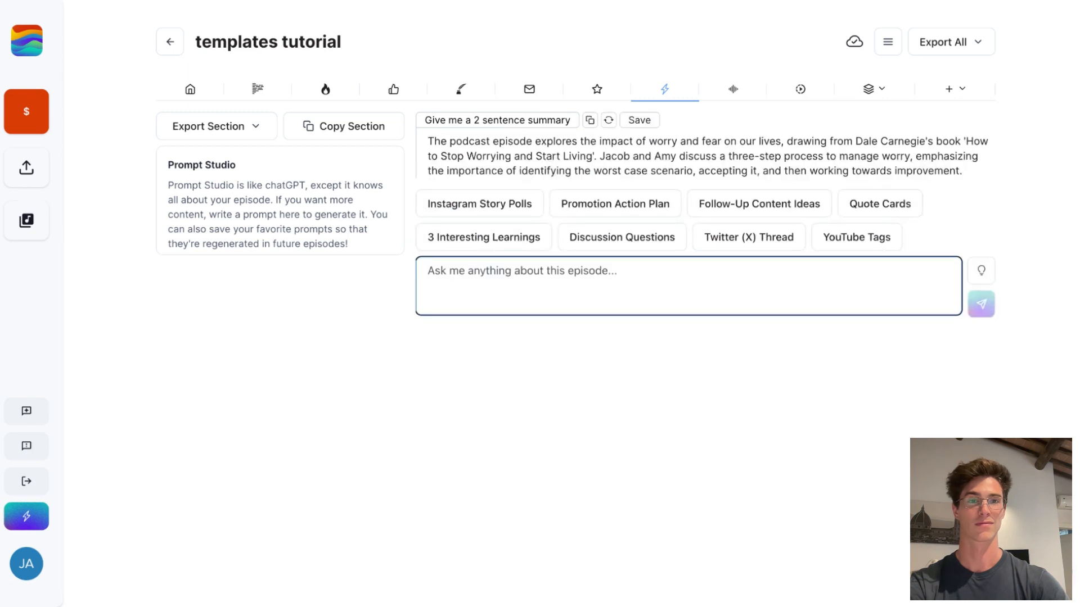
click(671, 157)
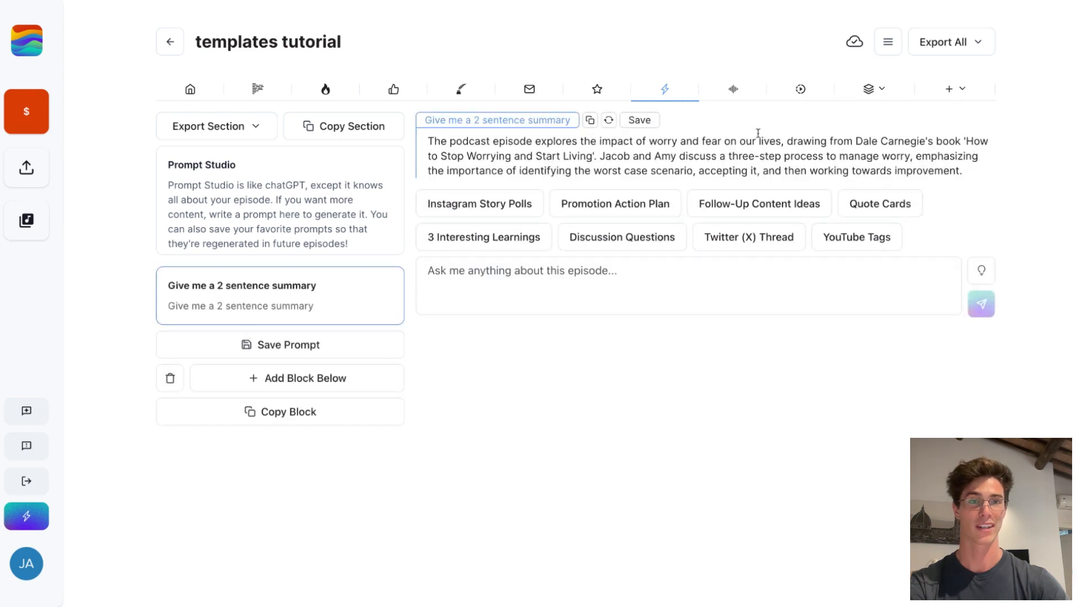
- Delete the SEO Description / Hook block from the Custom Shownotes PT2 template
mouse_move(868, 90)
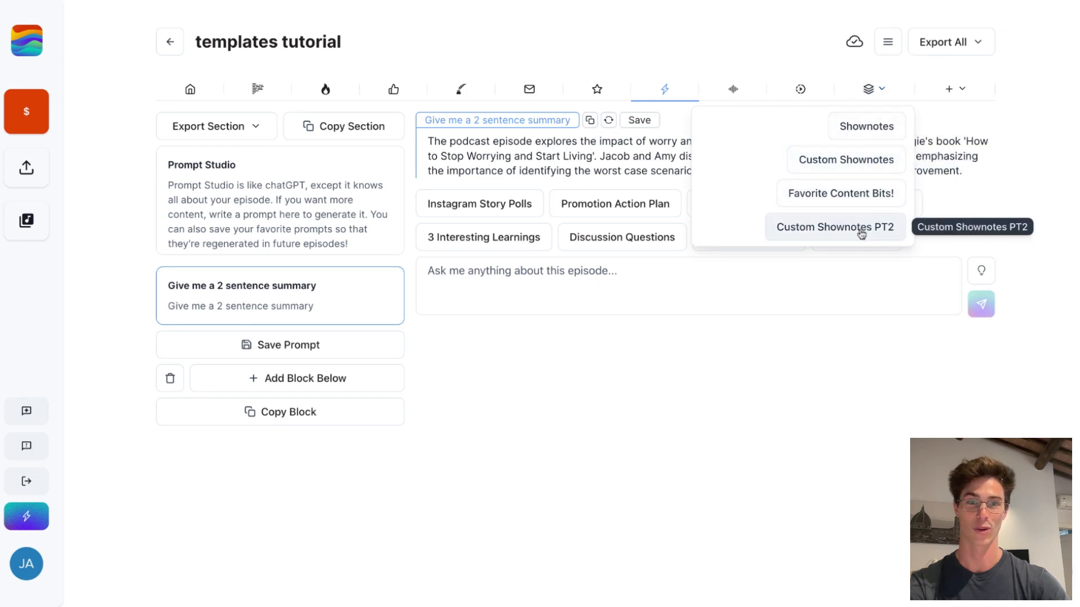
click(835, 226)
click(655, 205)
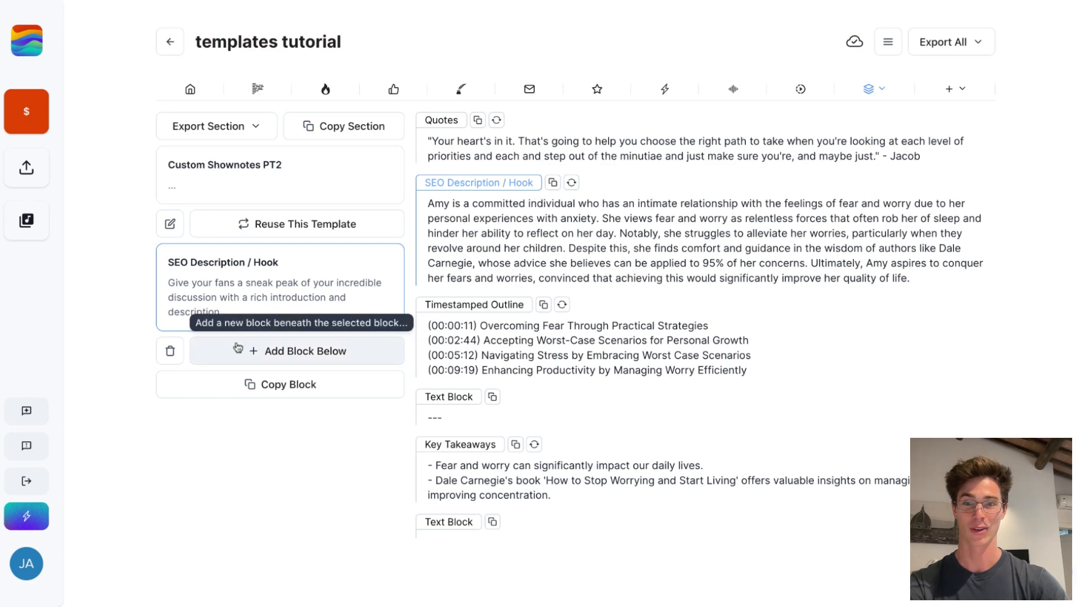
click(170, 351)
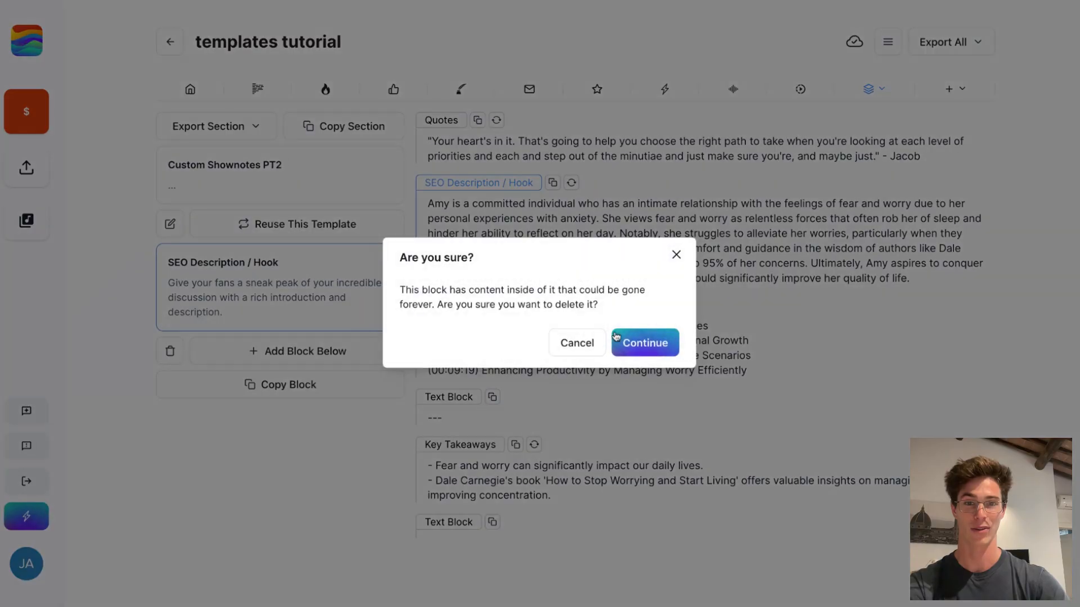
click(622, 343)
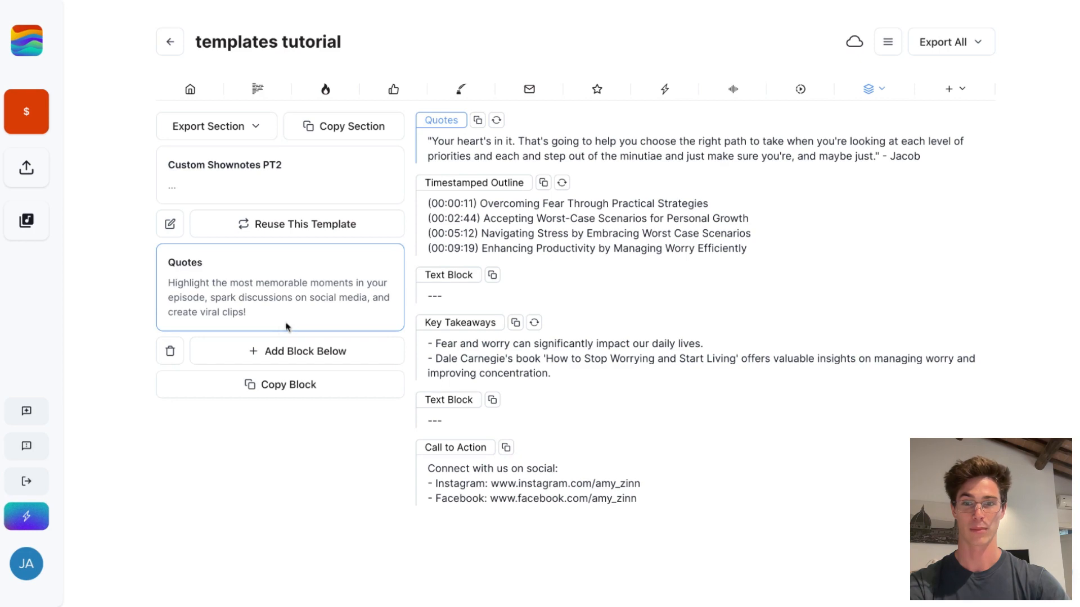
- Add an empty block below Quotes and check which Prompt Studio prompts are available for an AI block
click(243, 352)
click(551, 212)
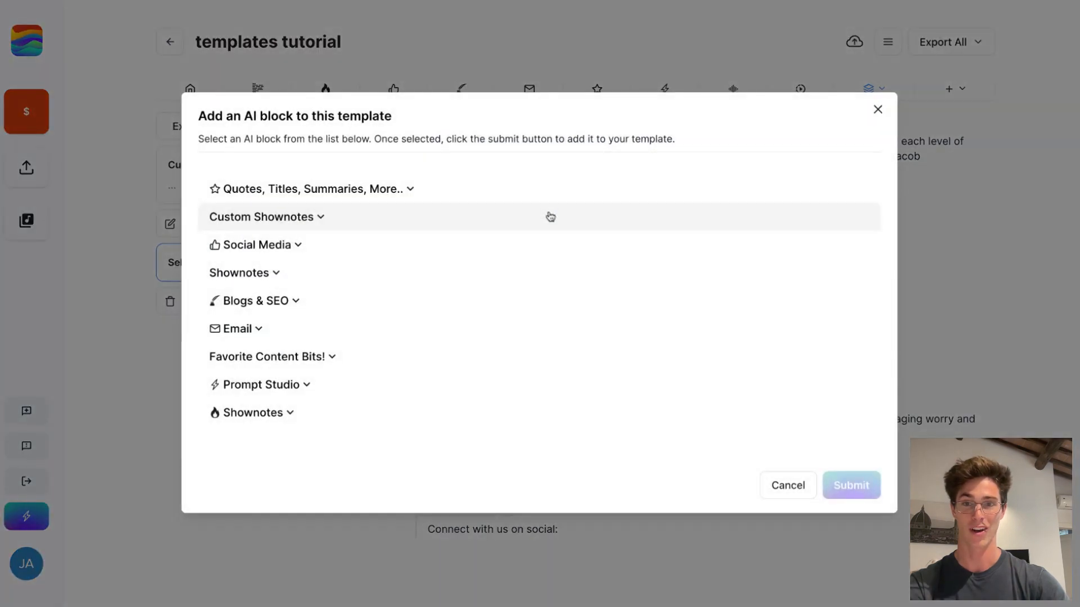
click(412, 384)
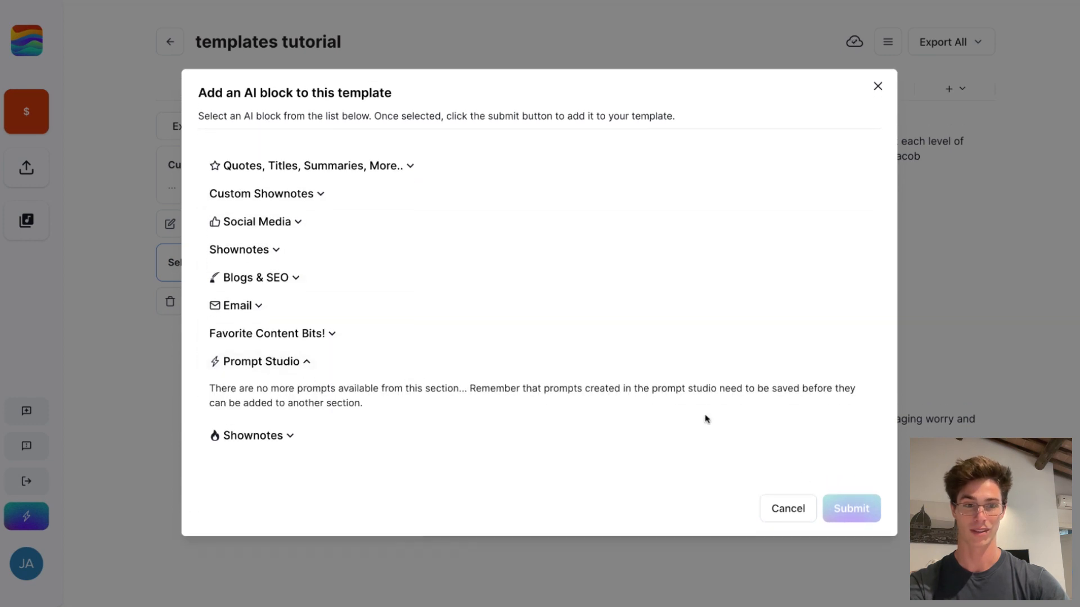
click(788, 508)
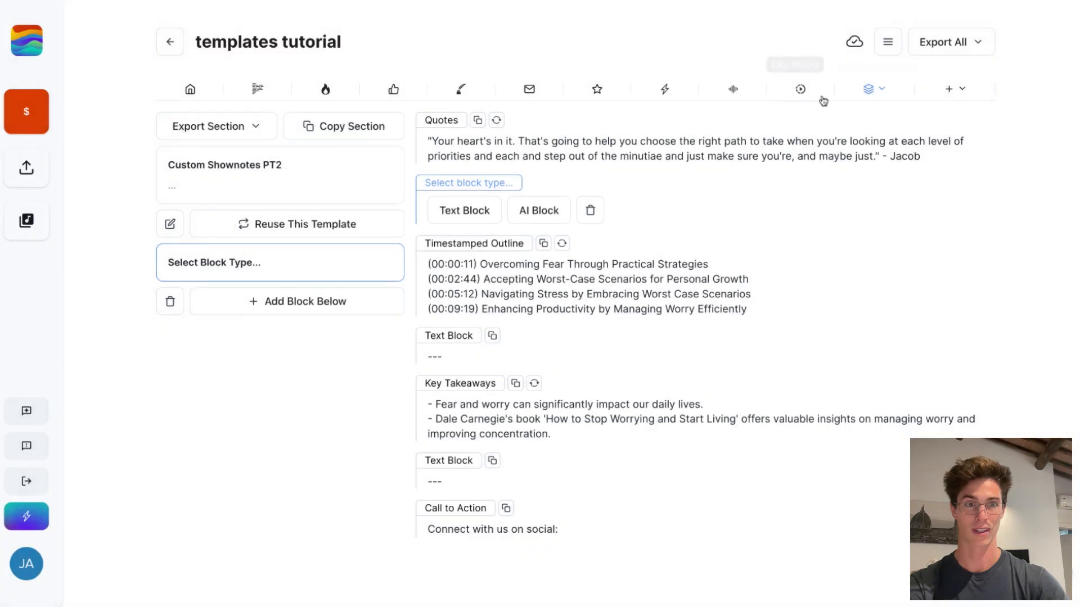
- Save the "Give me a 2 sentence summary" prompt in Prompt Studio
click(673, 96)
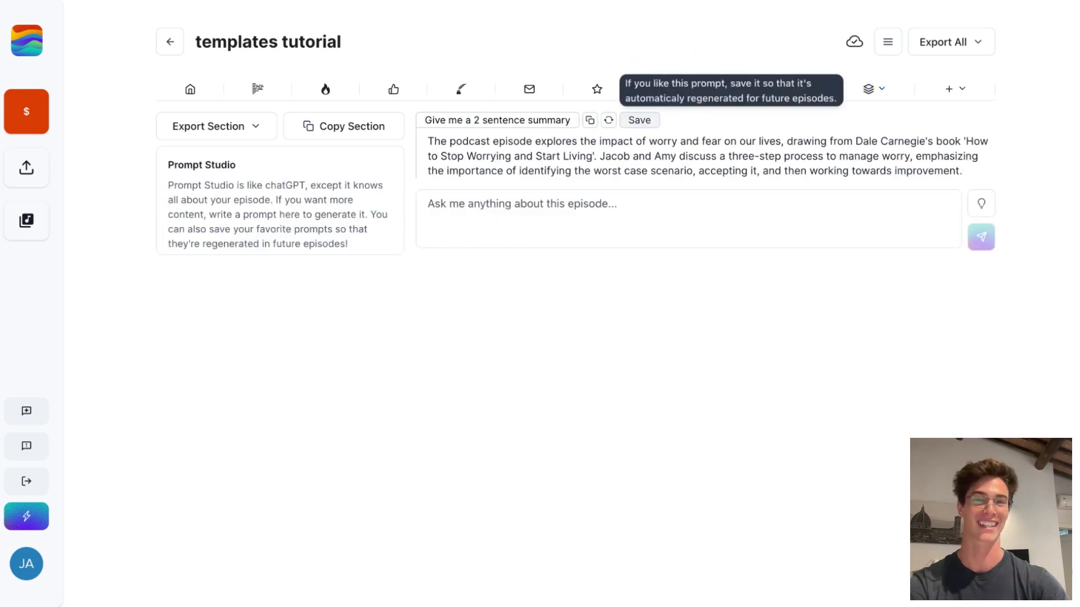
click(631, 129)
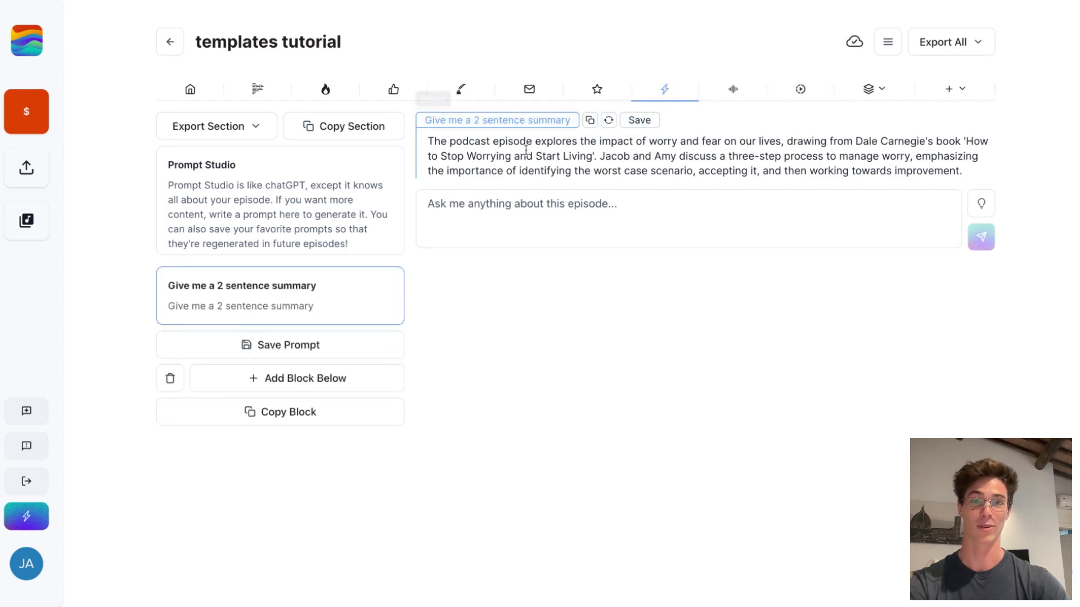
click(644, 121)
- Fill the empty block below Quotes in Custom Shownotes PT2 with the Prompt Studio AI block "Give me a 2 sentence summary"
click(858, 101)
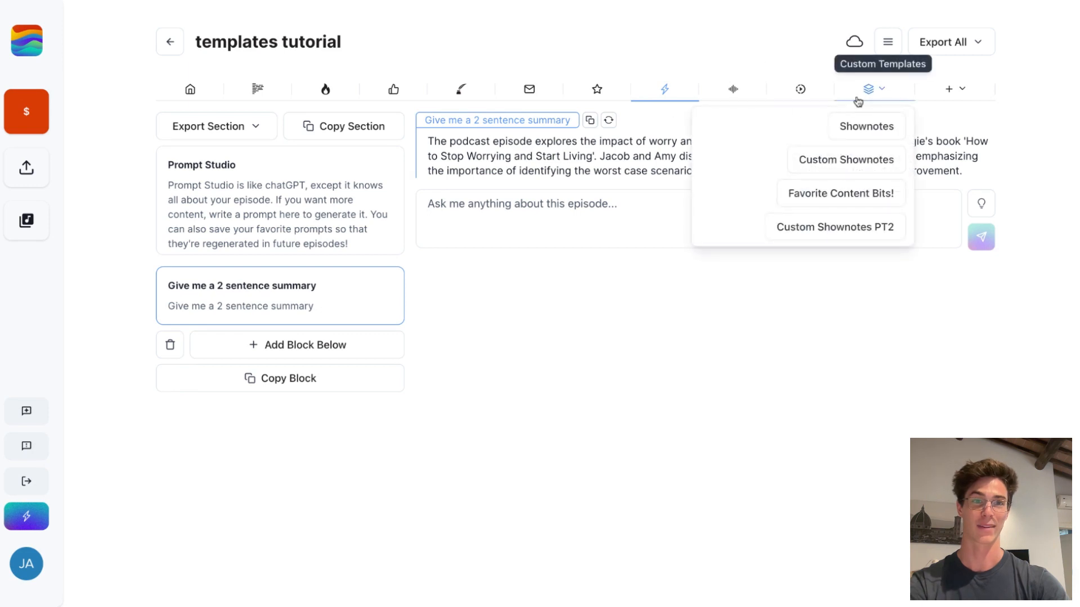
click(838, 226)
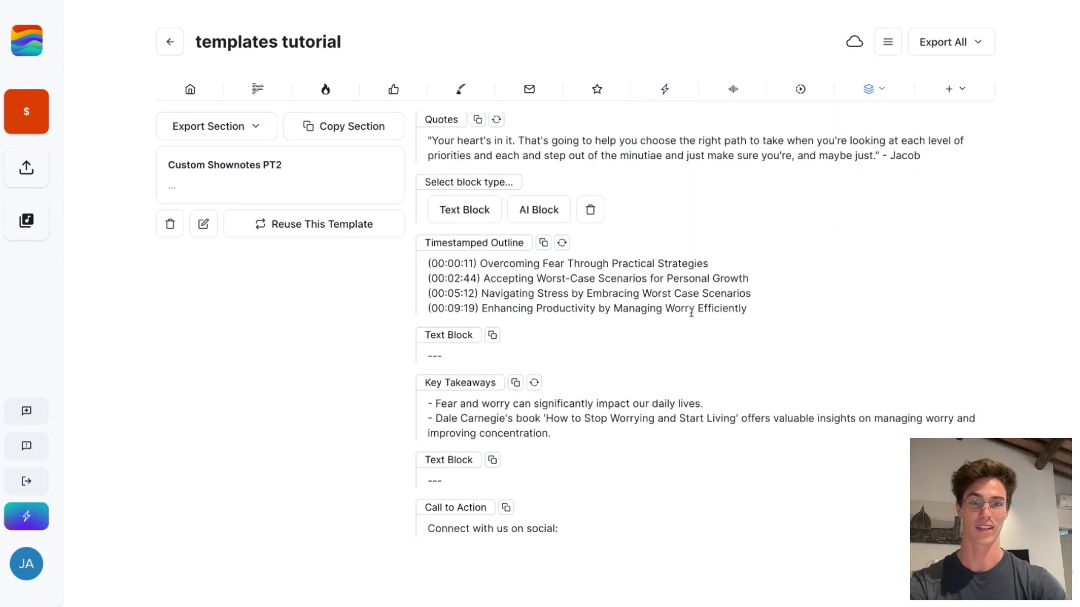
scroll(691, 312, down, 1)
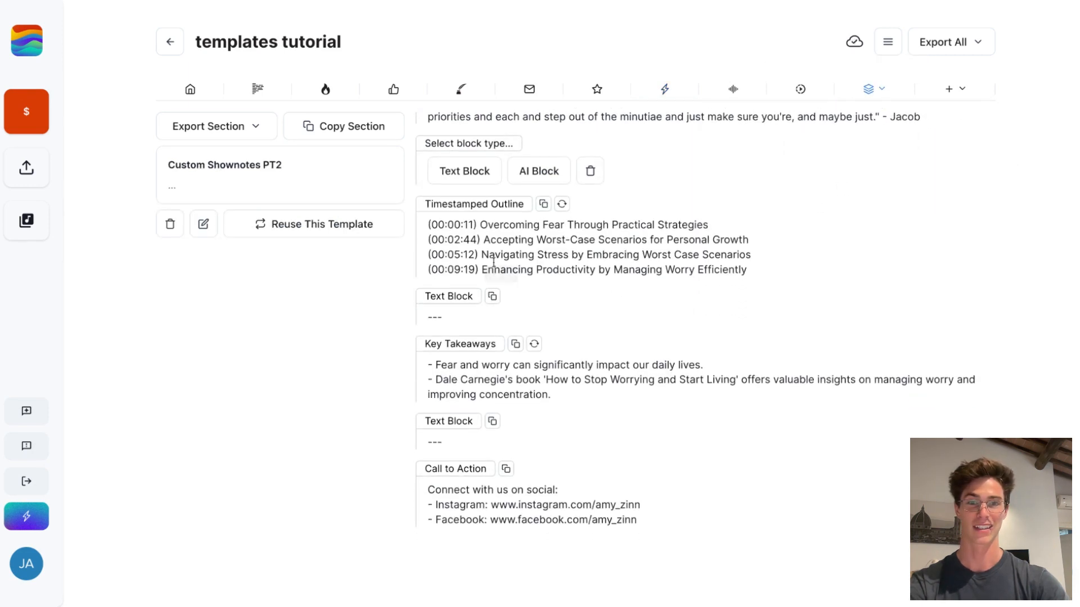
click(499, 241)
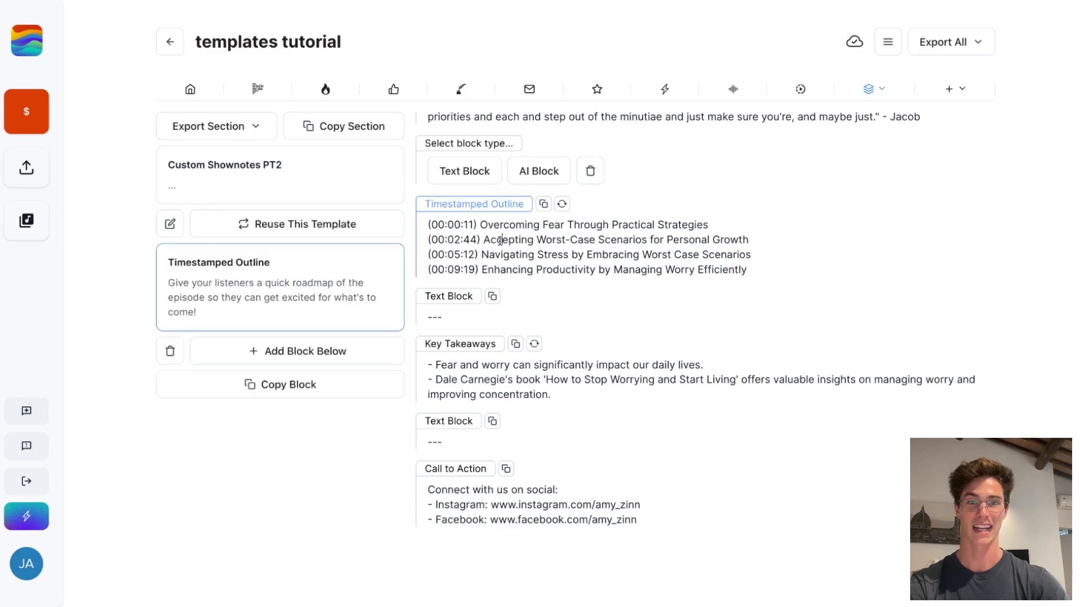
click(530, 167)
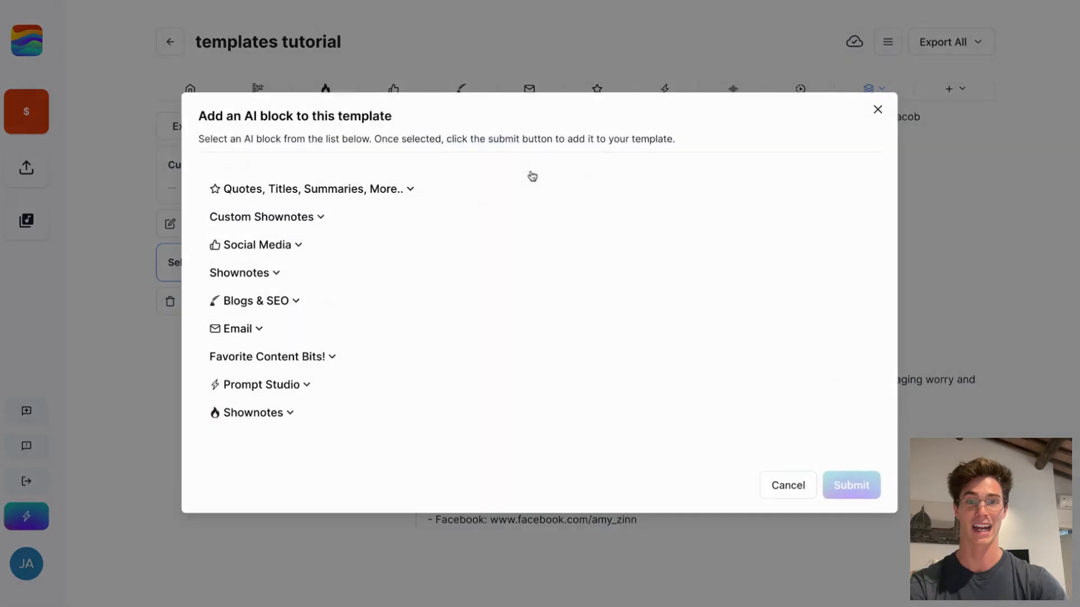
click(324, 391)
click(318, 403)
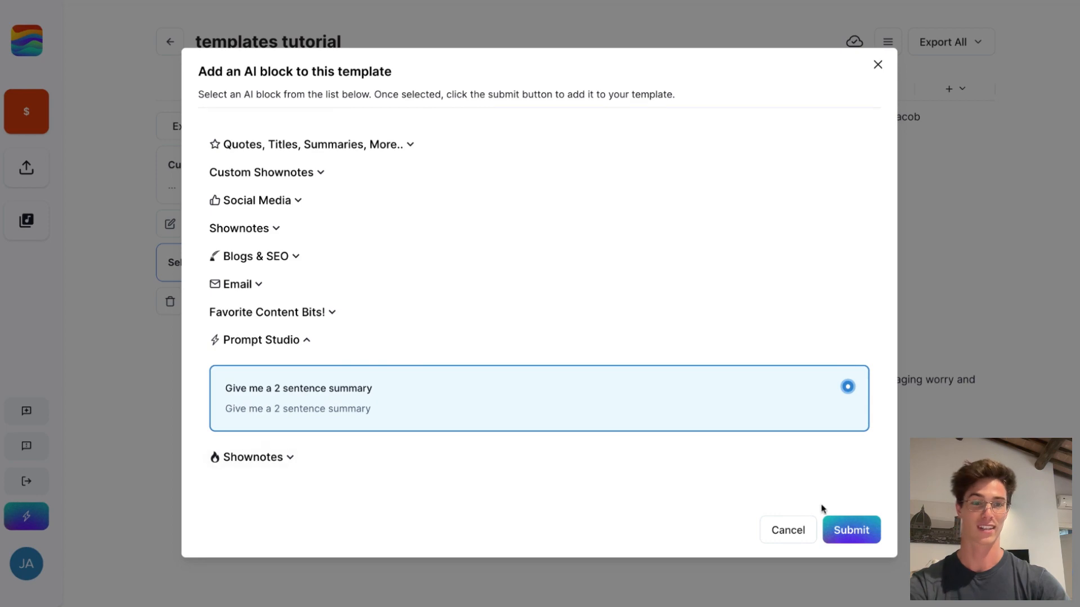
click(851, 531)
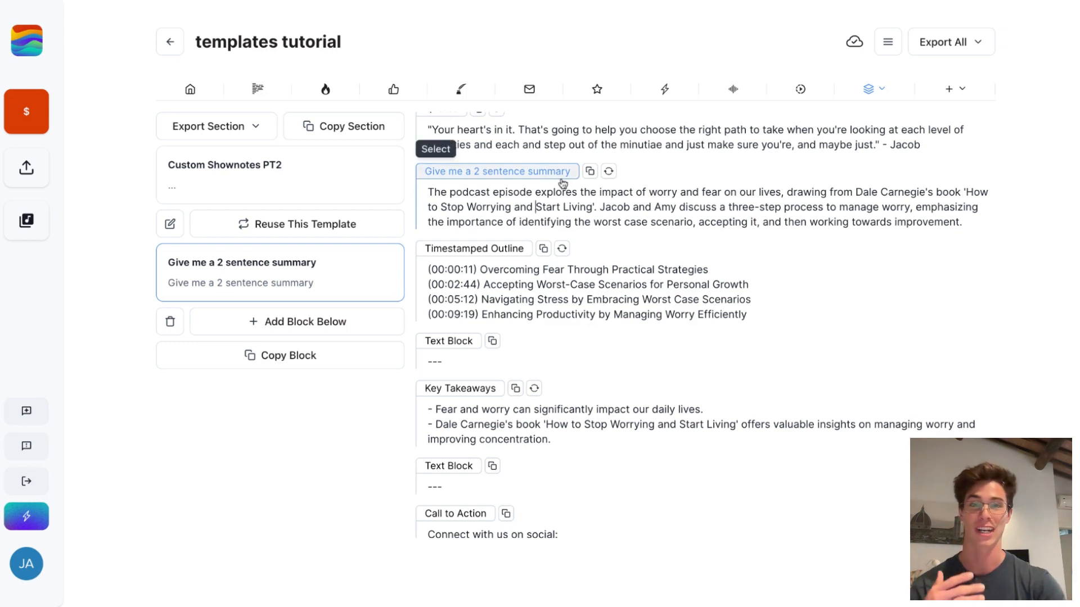
- Review the blocks of the Custom Shownotes PT2 template and open the Favorite Content Bits! template
scroll(552, 273, down, 1)
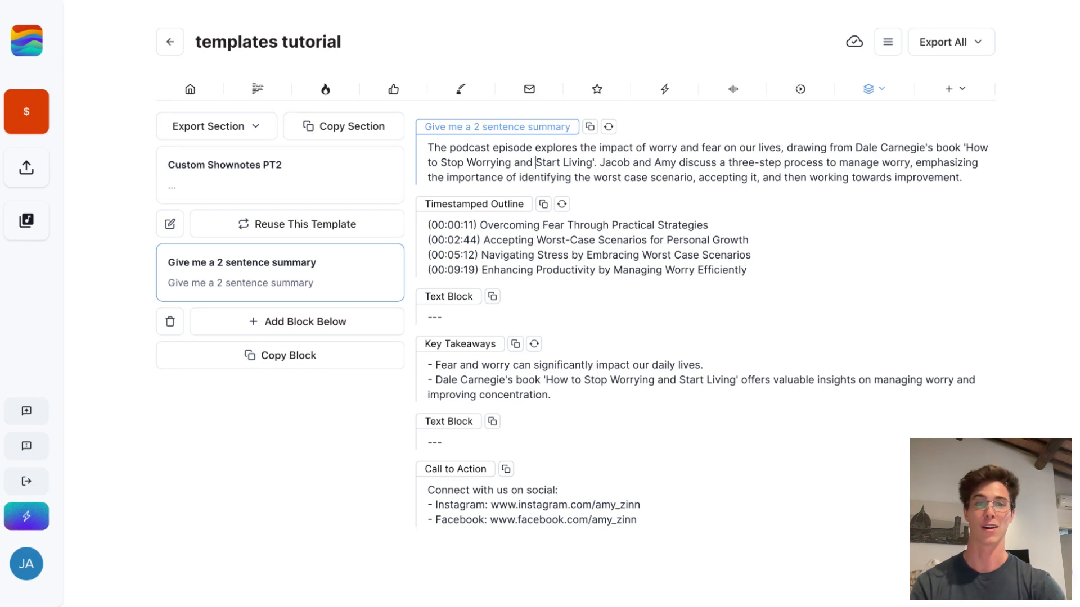
scroll(577, 223, up, 1)
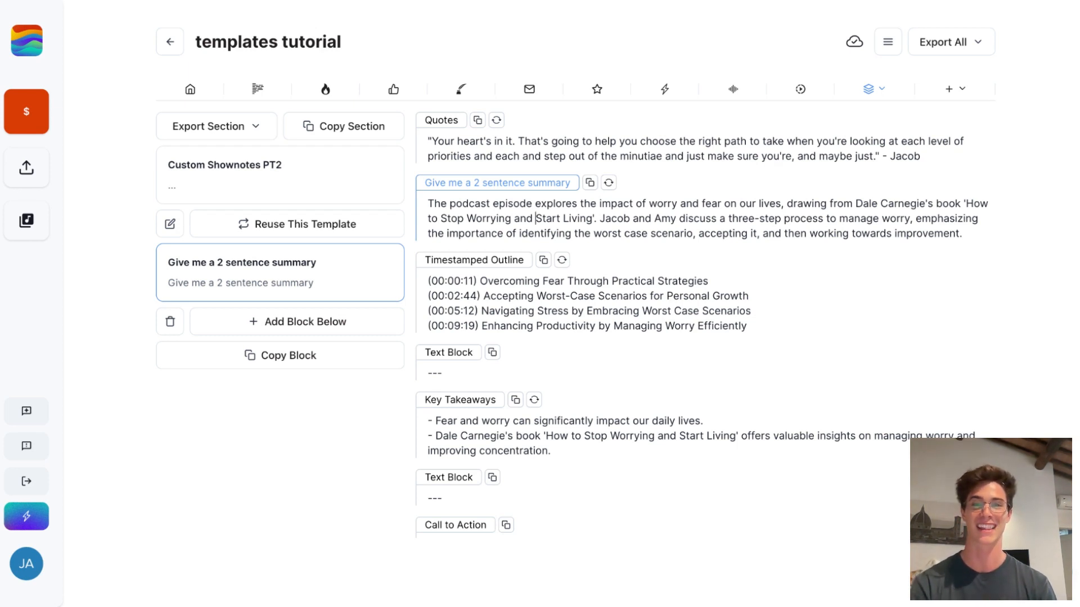
click(588, 155)
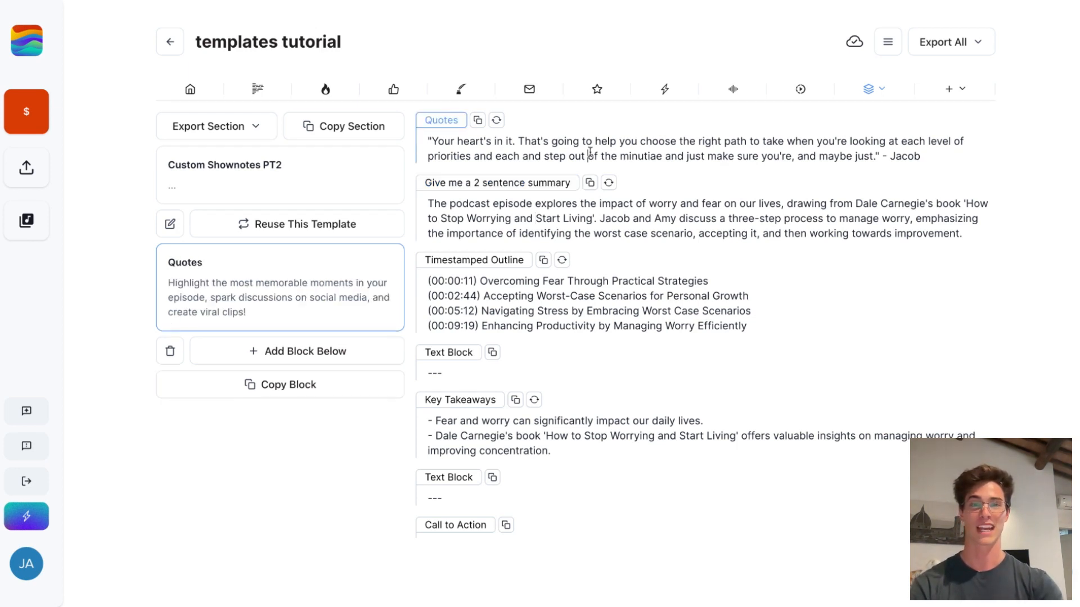
scroll(546, 289, down, 1)
click(519, 314)
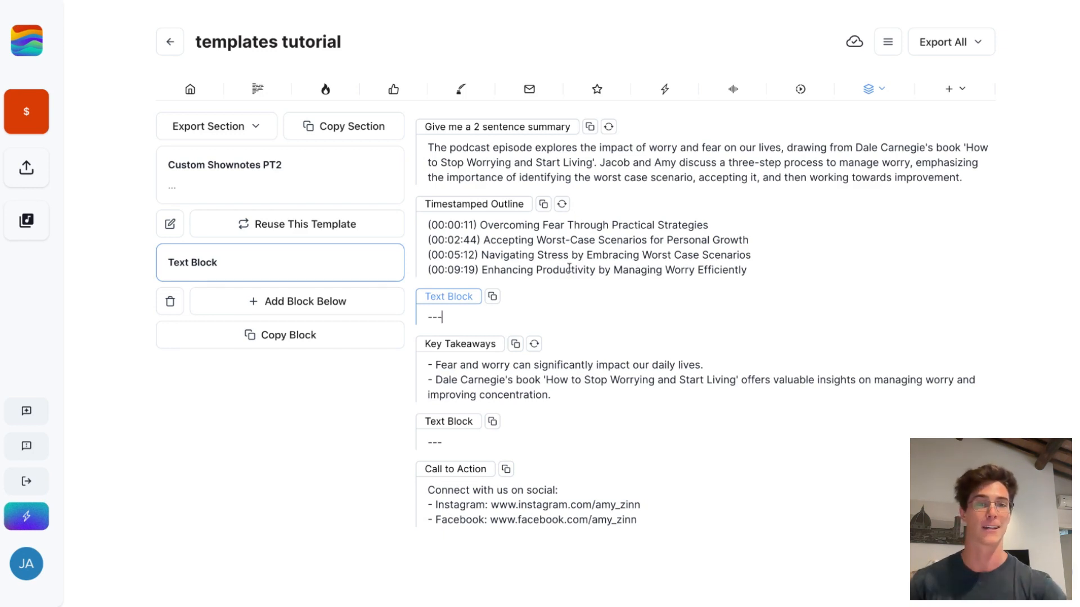
click(866, 92)
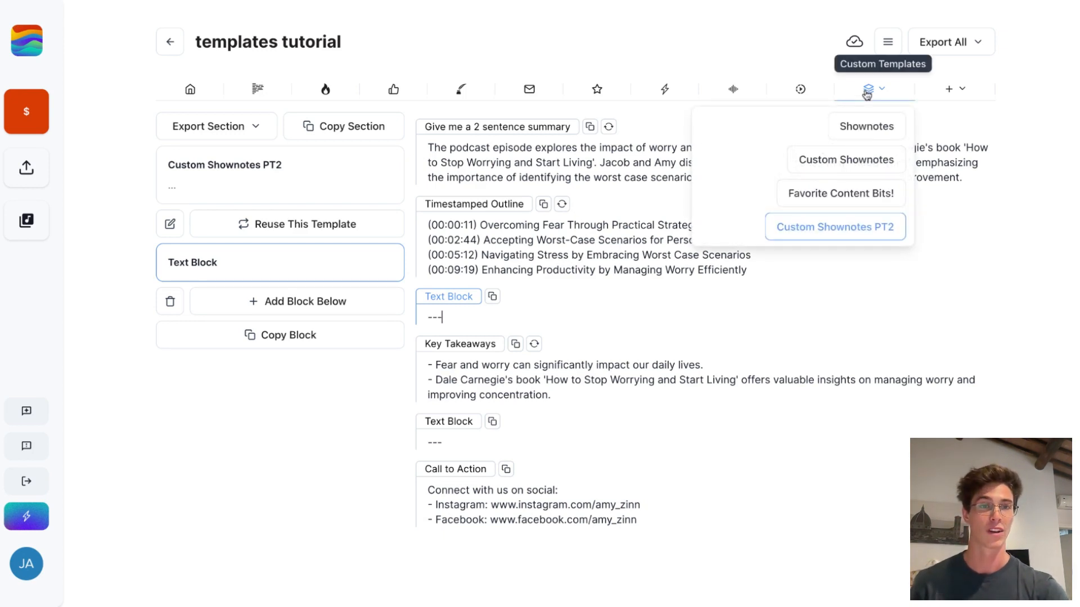
click(867, 197)
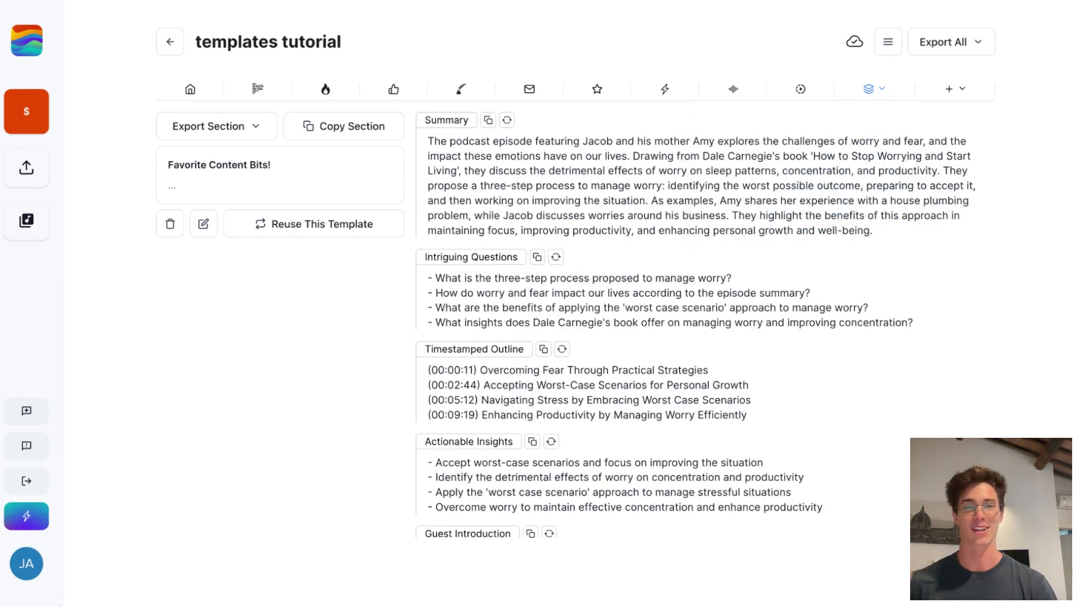
- Review the Summary, Timestamped Outline, Actionable Insights and Guest Introduction blocks of the Favorite Content Bits! template
click(515, 187)
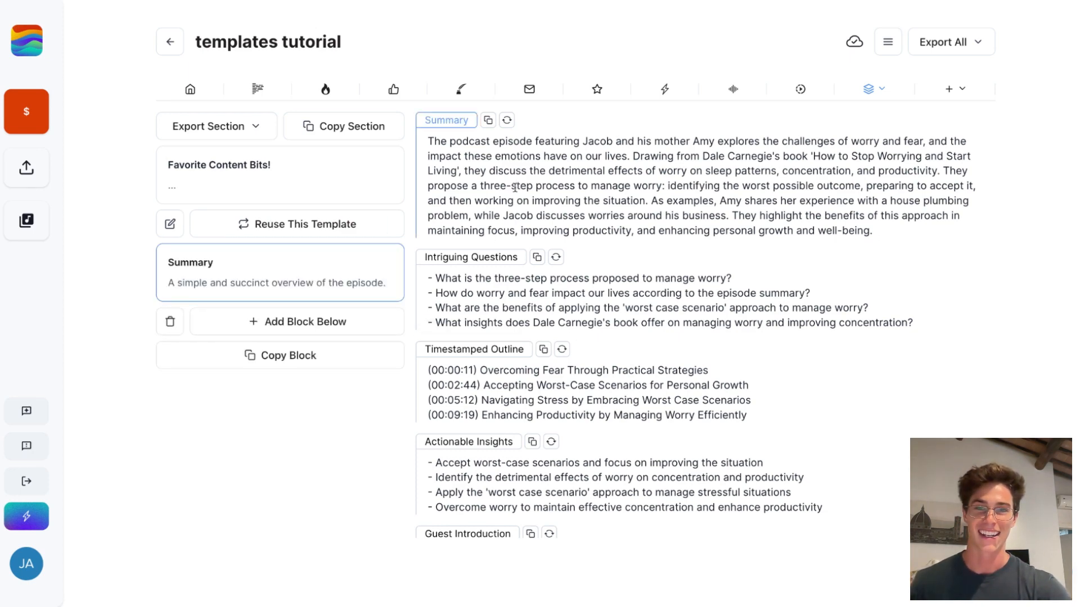
scroll(484, 289, down, 2)
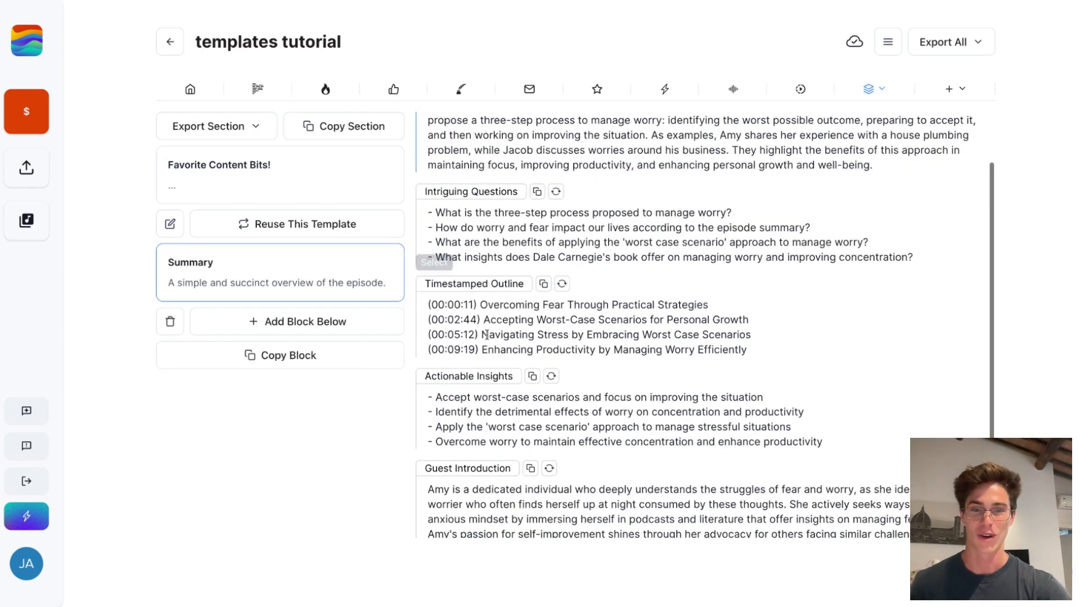
click(488, 337)
scroll(489, 315, down, 1)
click(490, 383)
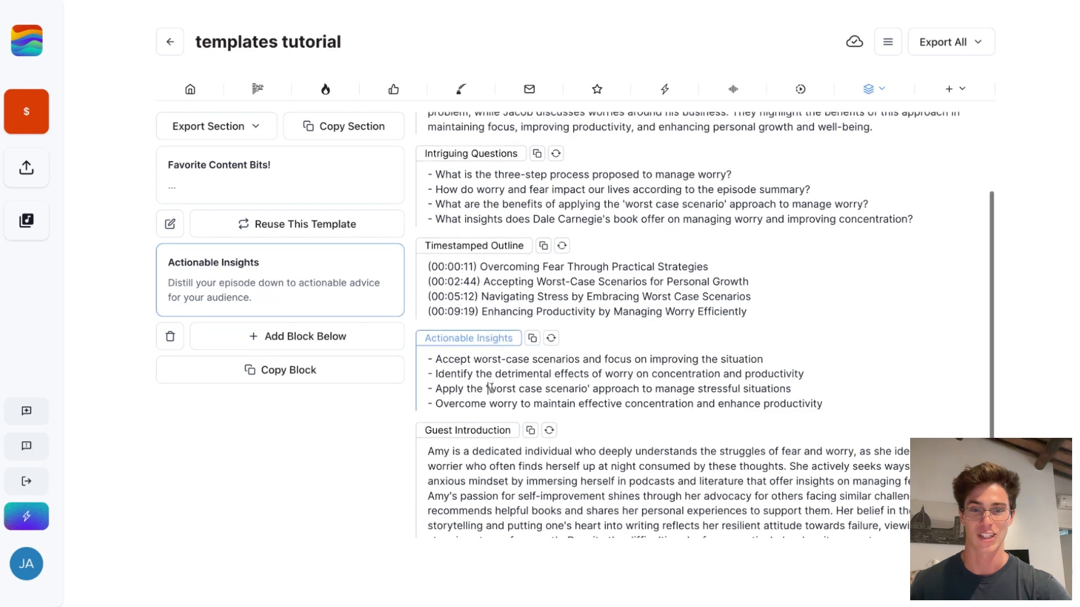
scroll(491, 440, down, 2)
click(493, 471)
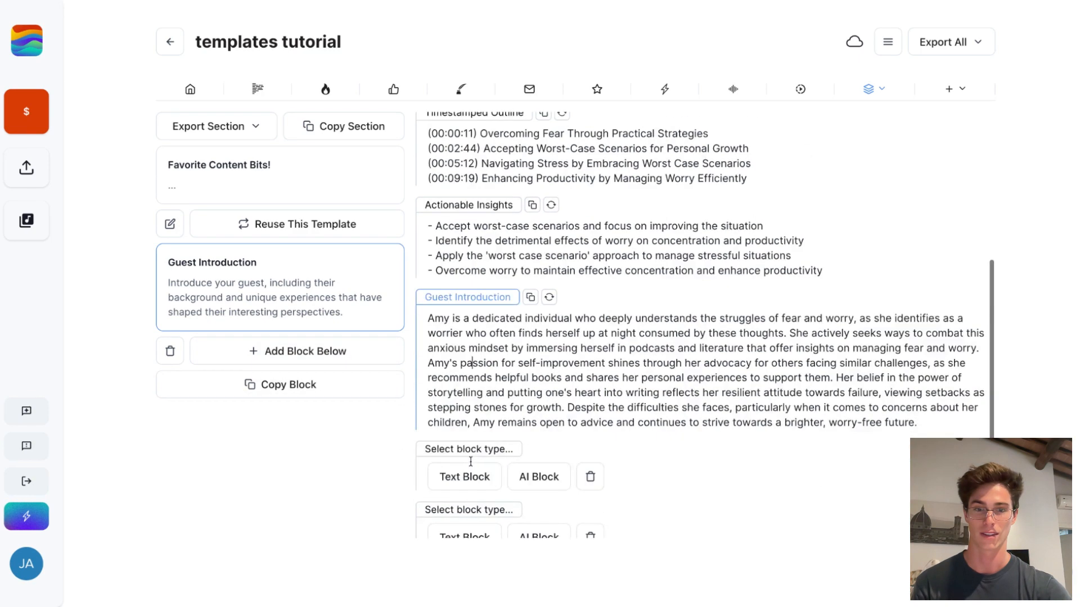
- Delete one of the empty blocks below Guest Introduction and fill the remaining one with the Email Subject Lines AI block
click(589, 513)
click(538, 514)
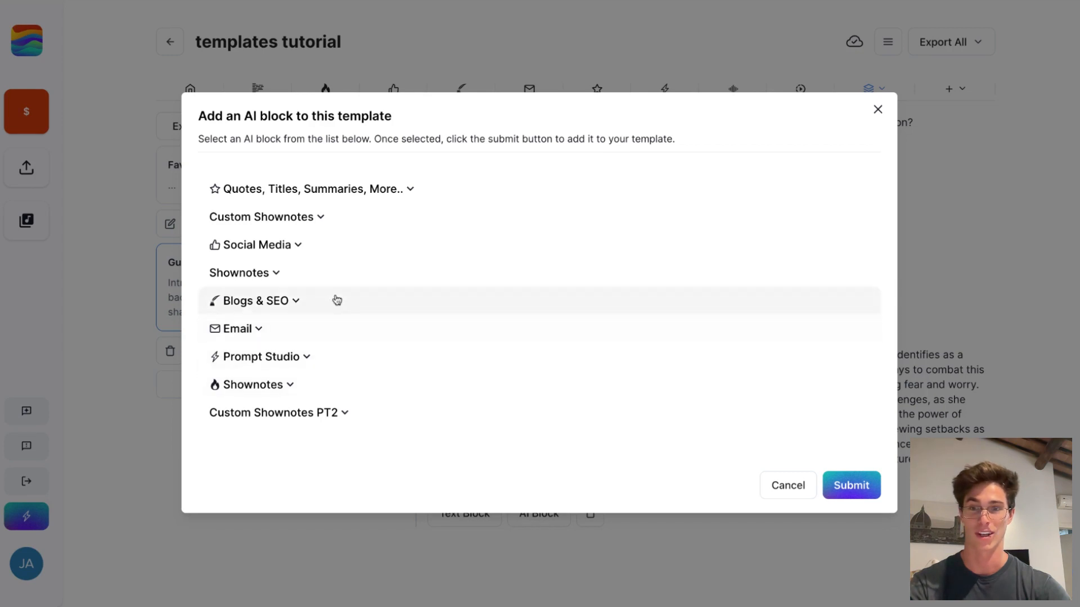
click(345, 329)
click(362, 332)
click(849, 541)
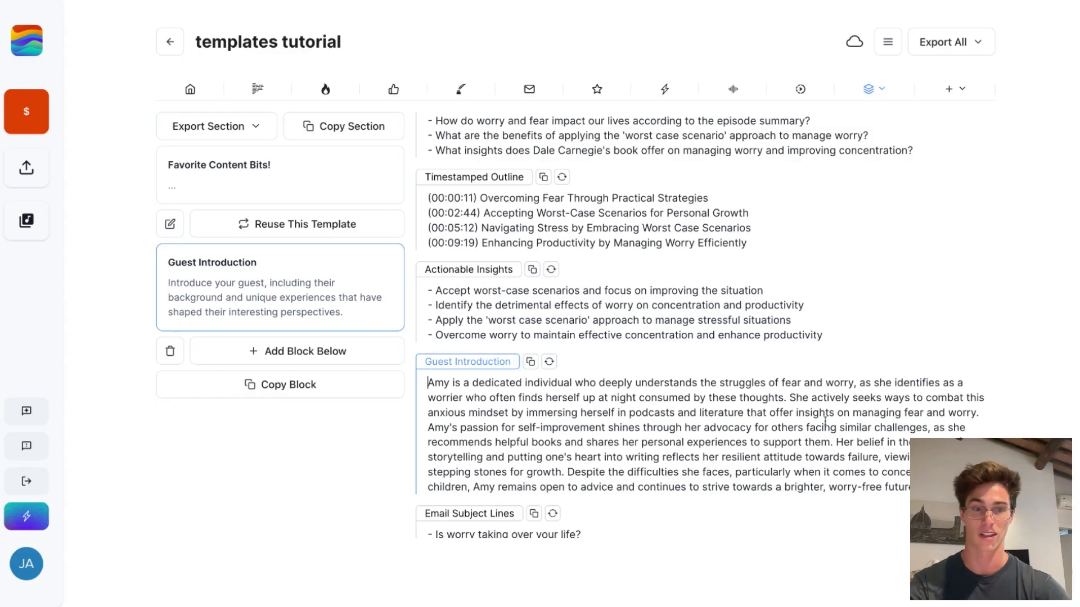
scroll(765, 274, down, 3)
scroll(762, 272, up, 6)
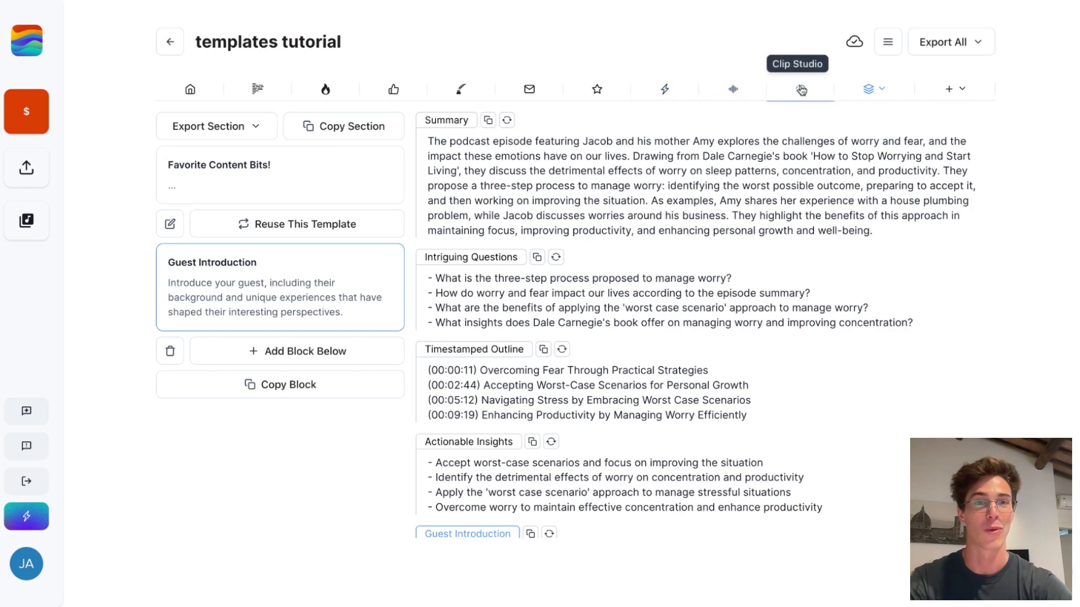
- Start creating a new template and toggle its community sharing option off and back on
click(869, 89)
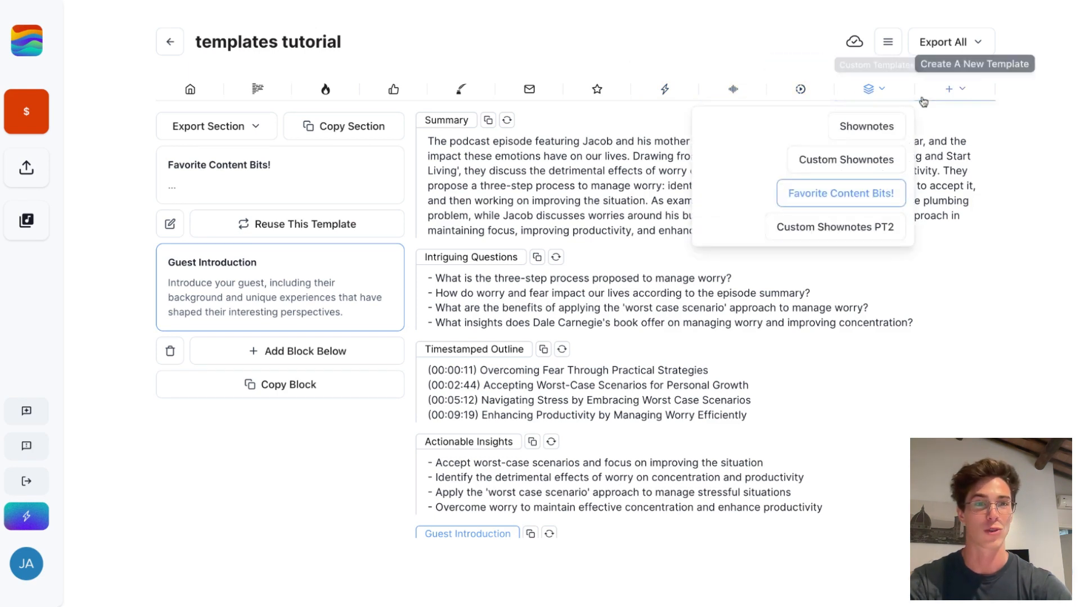
click(950, 89)
click(948, 123)
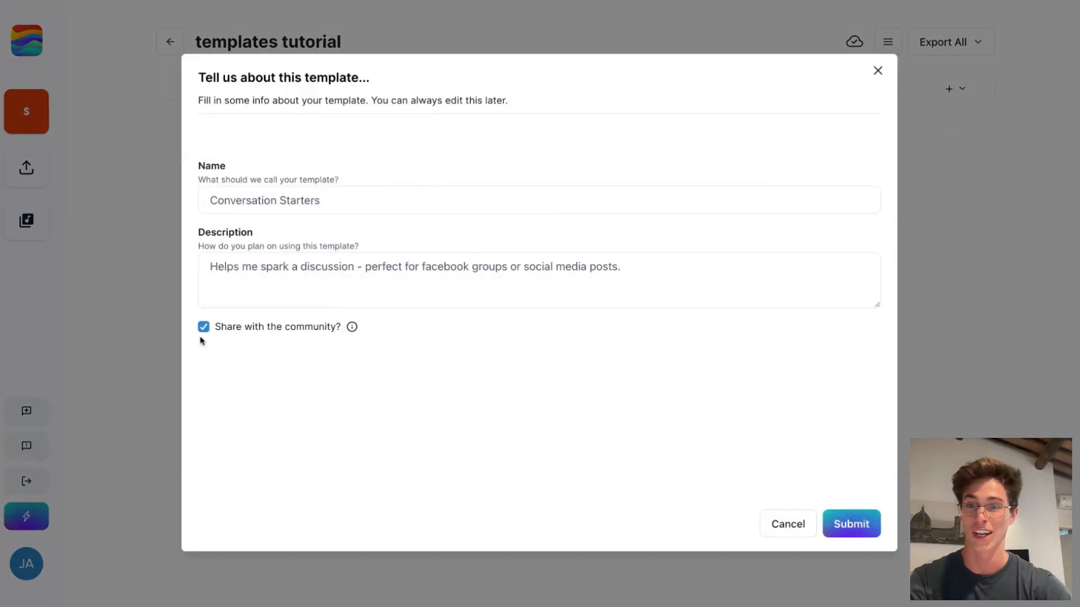
click(204, 328)
click(206, 332)
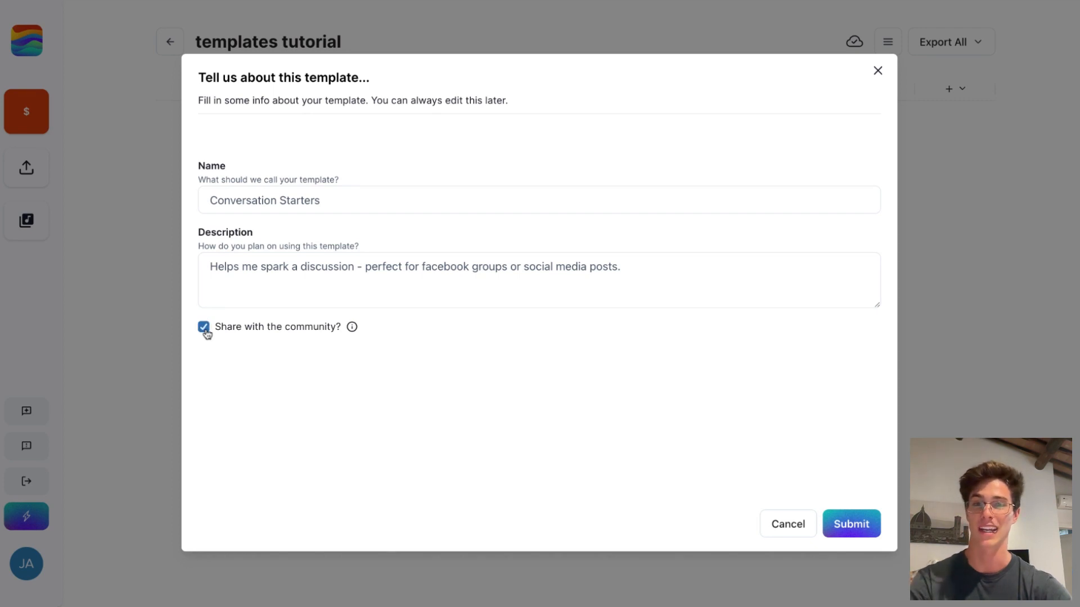